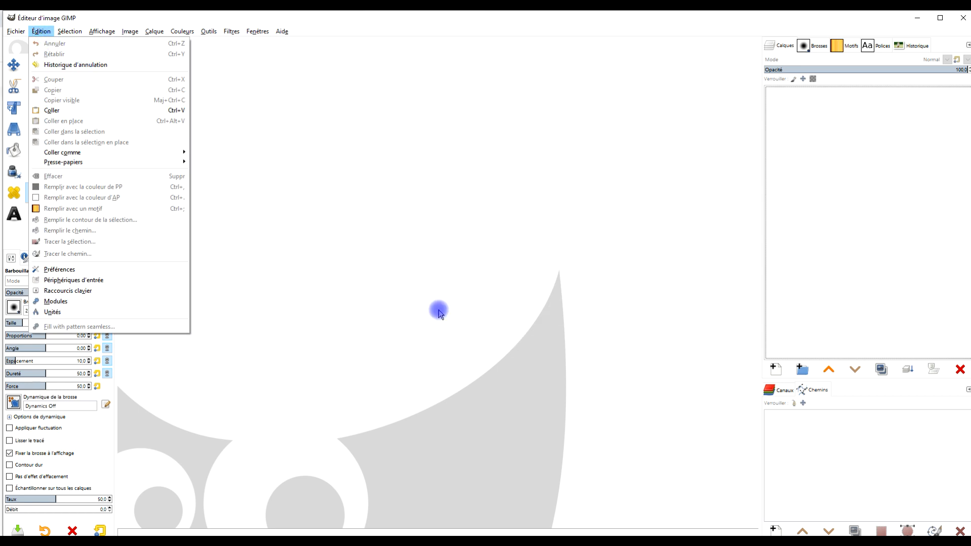
- Create a new image from the portrait in the clipboard
{"action": "mouse_move", "coordinate": [124, 152]}
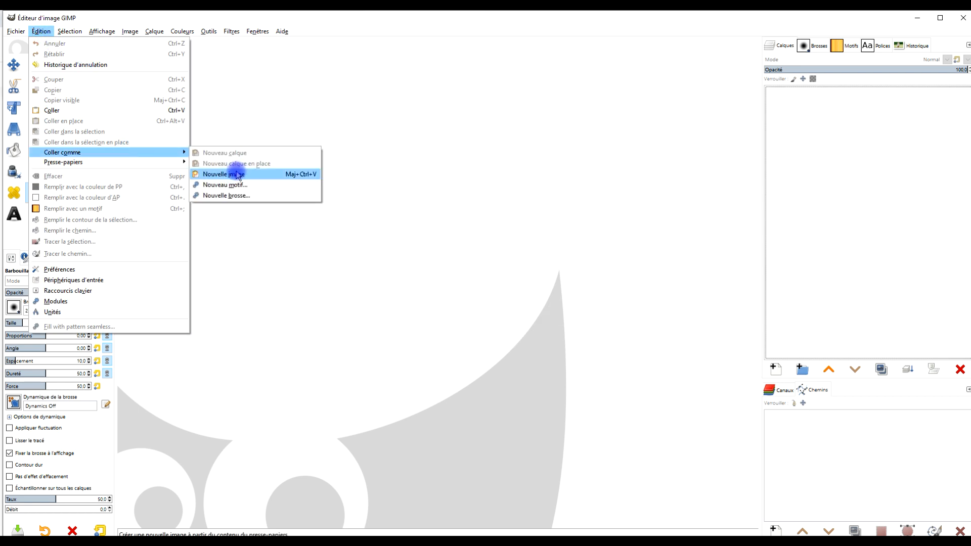
{"action": "left_click", "coordinate": [233, 174]}
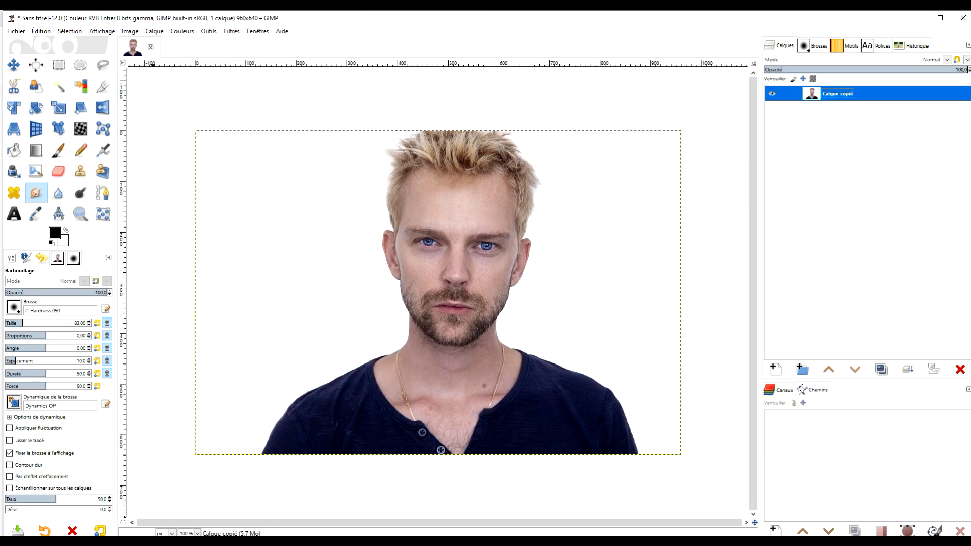
{"action": "left_click", "coordinate": [160, 542]}
{"action": "left_click", "coordinate": [257, 471]}
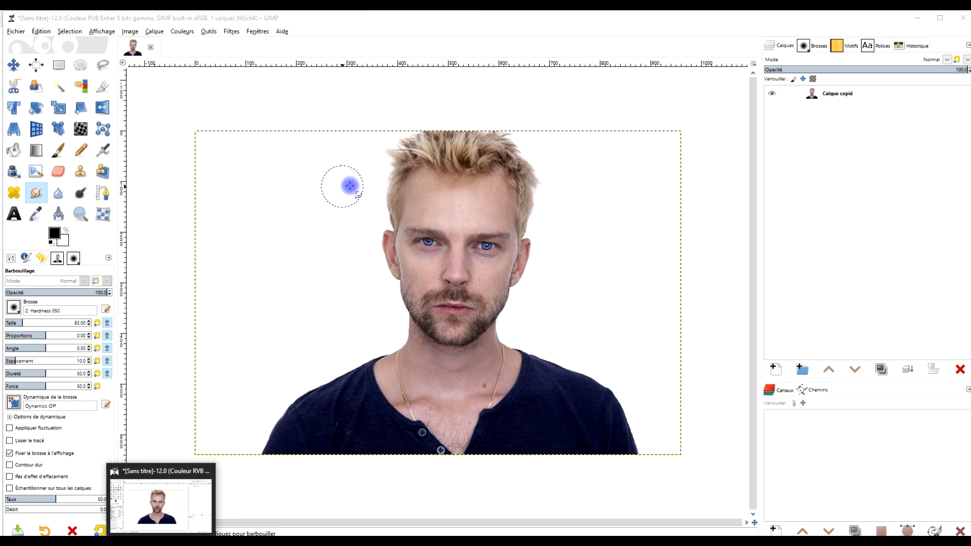
{"action": "left_click", "coordinate": [281, 32]}
{"action": "left_click", "coordinate": [325, 25]}
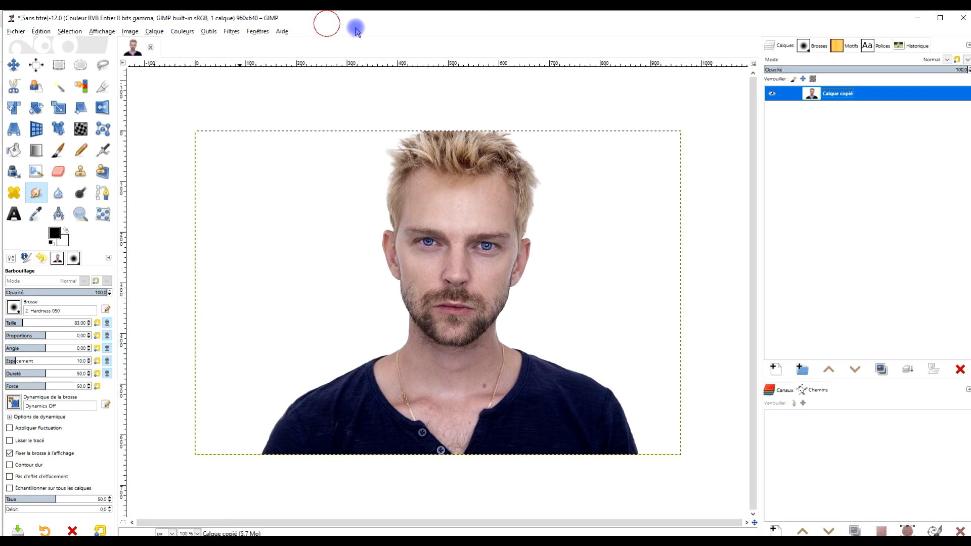
- Duplicate the portrait layer and rename the lower layer as ORIGINAL
{"action": "left_click", "coordinate": [847, 94]}
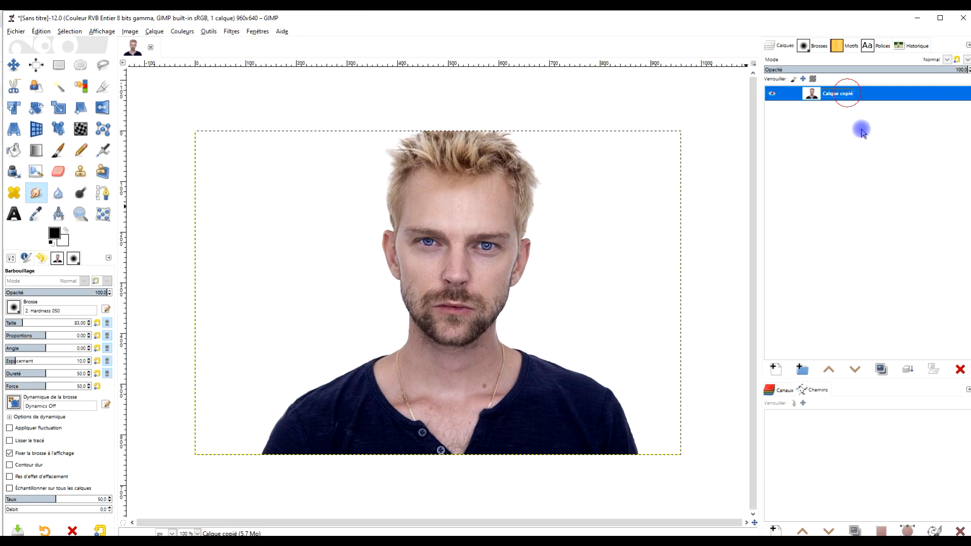
{"action": "left_click", "coordinate": [880, 370]}
{"action": "double_click", "coordinate": [839, 108]}
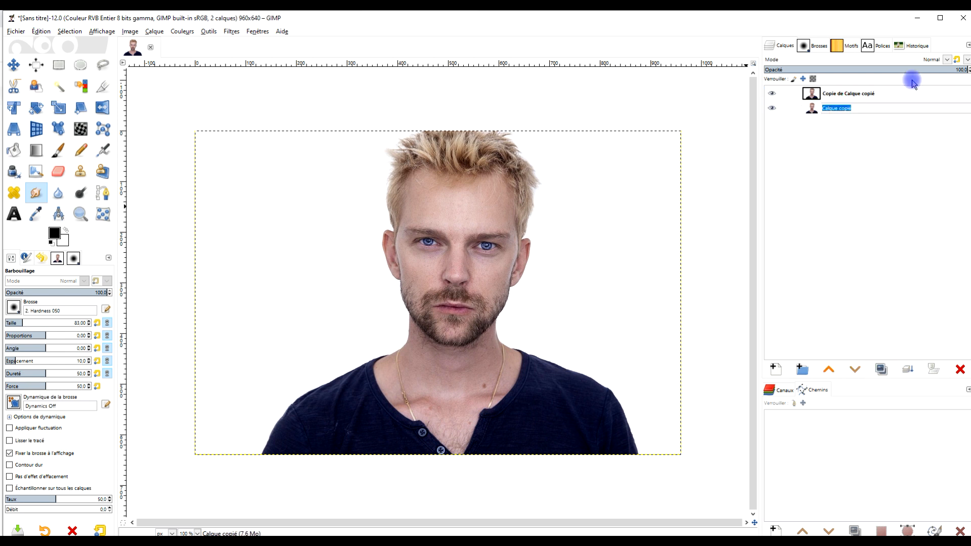
{"action": "type", "text": "ORIGINAL"}
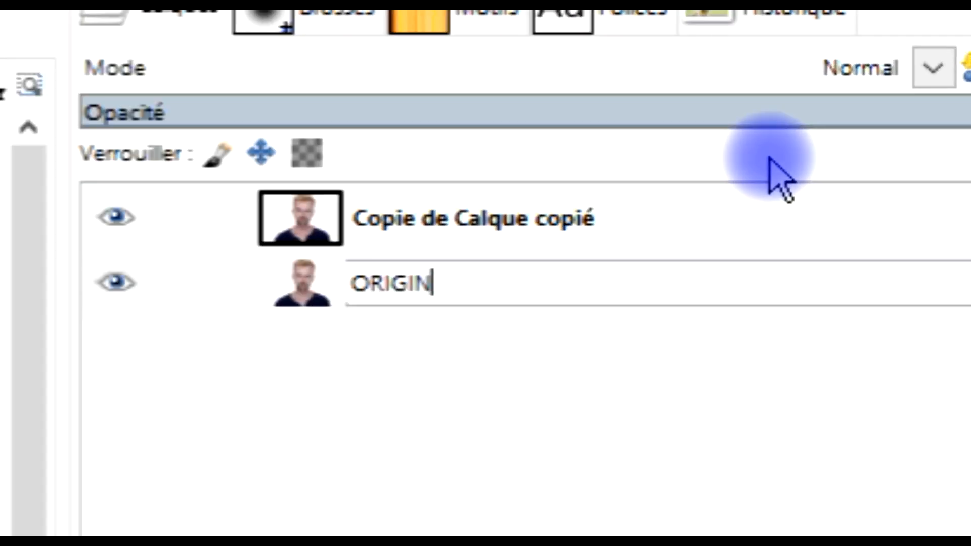
{"action": "key", "text": "Return"}
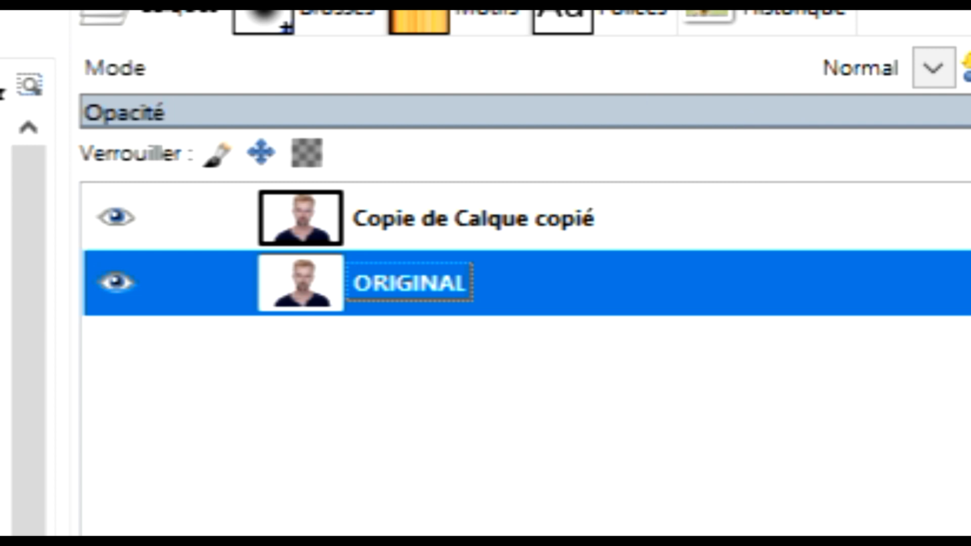
- Rename the duplicated upper layer as RELIEF LIGHT
{"action": "double_click", "coordinate": [458, 219]}
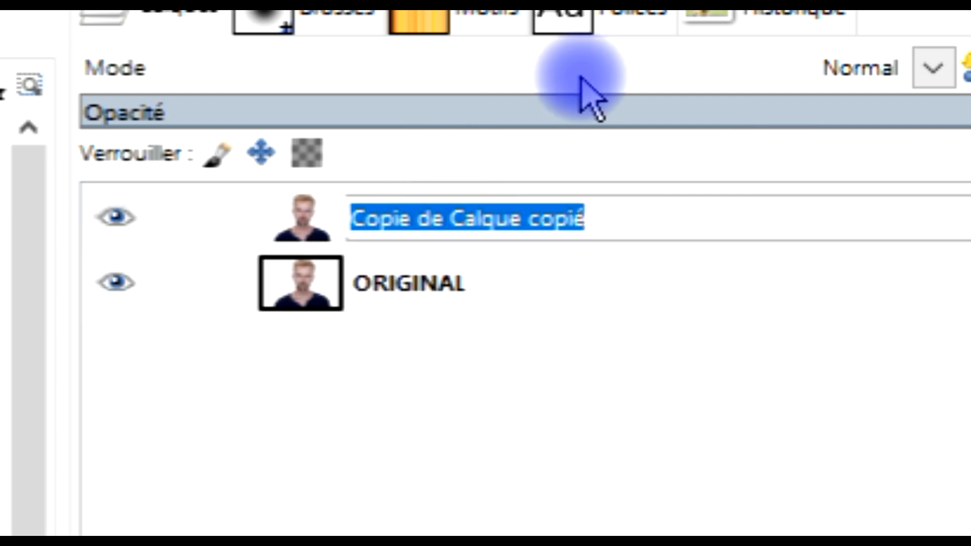
{"action": "type", "text": "RELIEF LIGHT"}
{"action": "key", "text": "Return"}
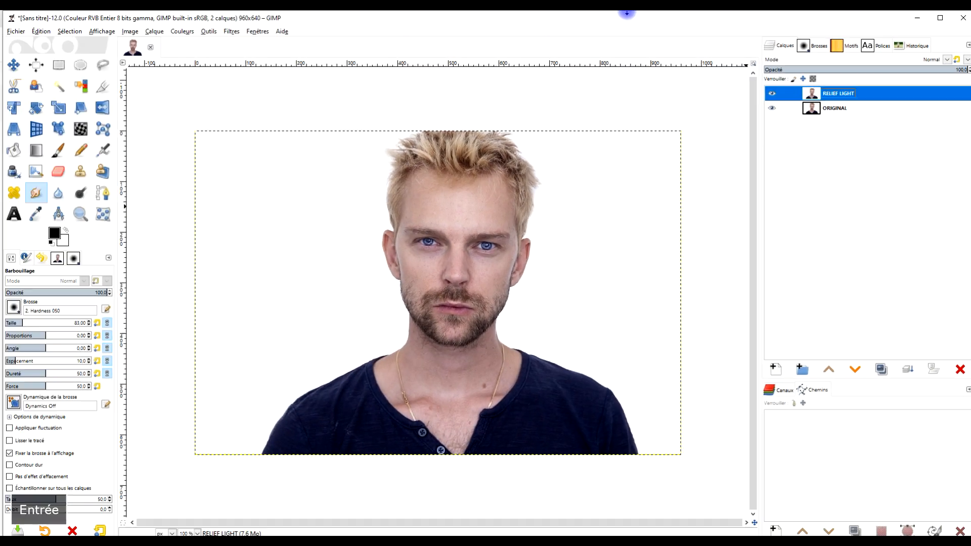
- Find the Relief Light filter in G'MIC-Qt by searching for RELIEF and apply it with its current settings to a new layer
{"action": "left_click", "coordinate": [175, 30]}
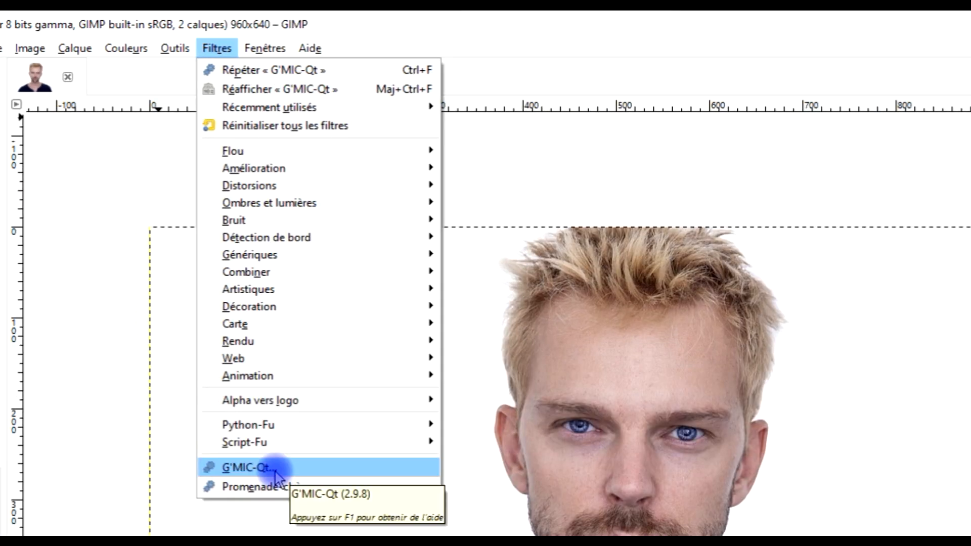
{"action": "left_click", "coordinate": [274, 472]}
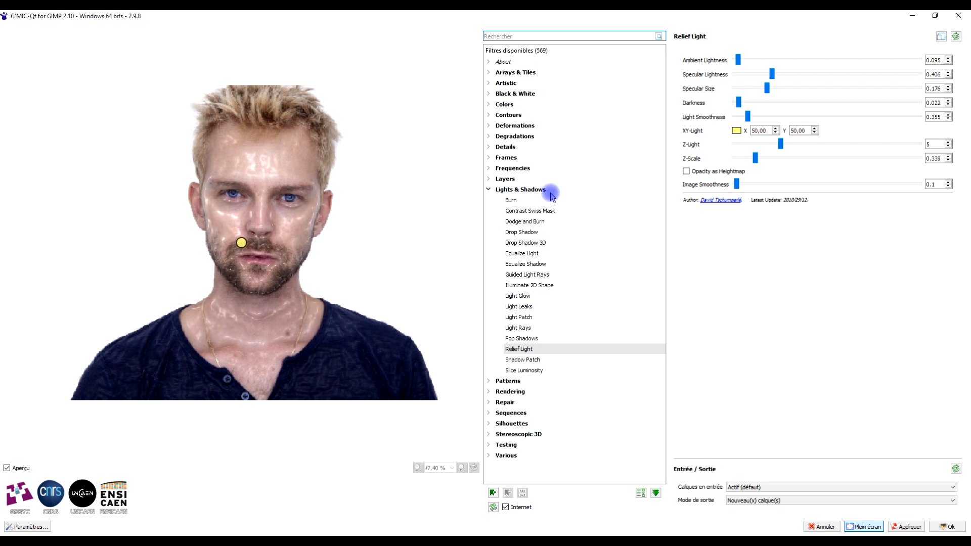
{"action": "left_click", "coordinate": [532, 36]}
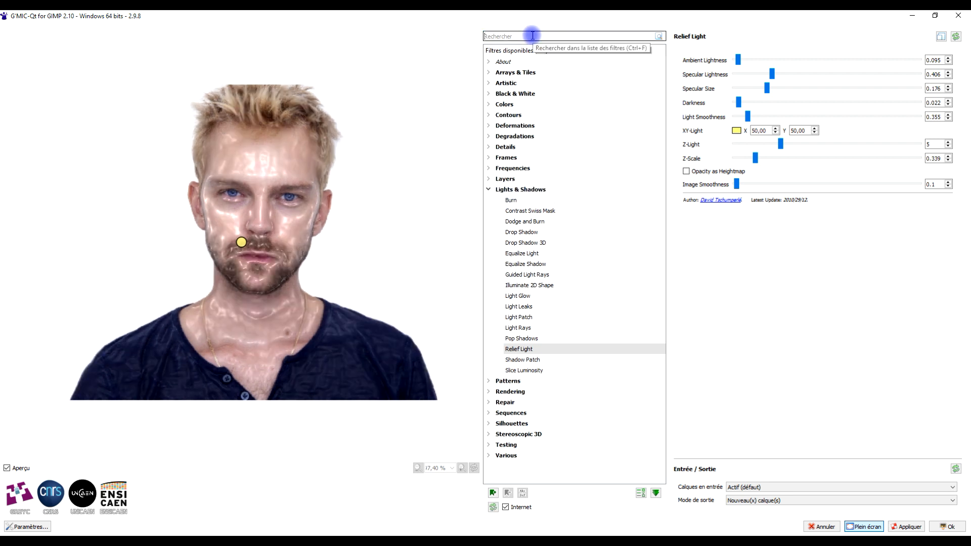
{"action": "type", "text": "RELIEF"}
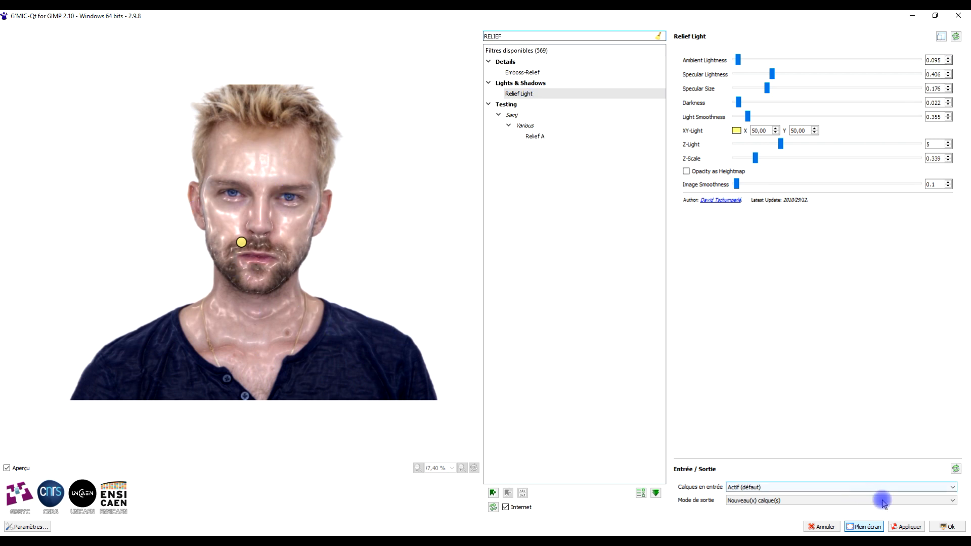
{"action": "left_click", "coordinate": [917, 528]}
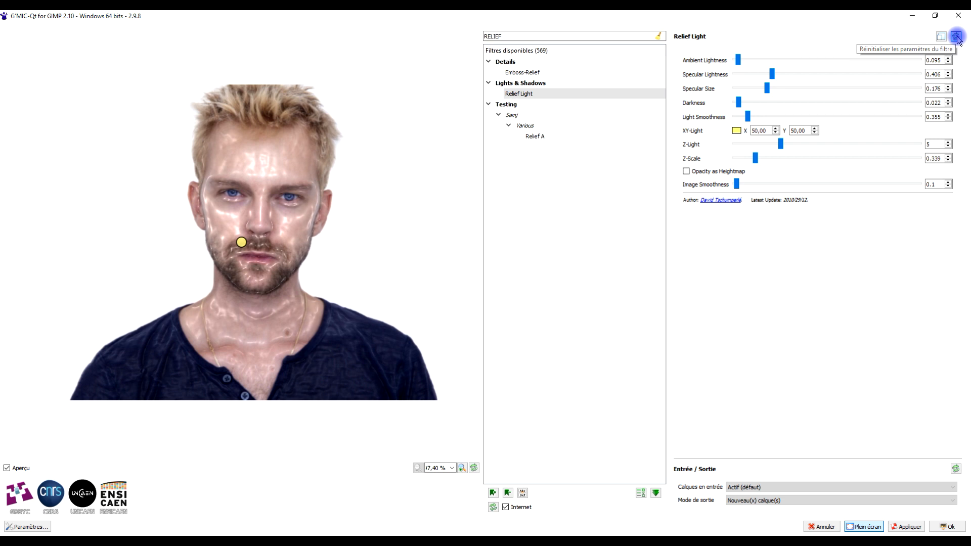
- Reset the Relief Light filter parameters to their defaults and set Light Smoothness to 0.4
{"action": "left_click", "coordinate": [957, 38]}
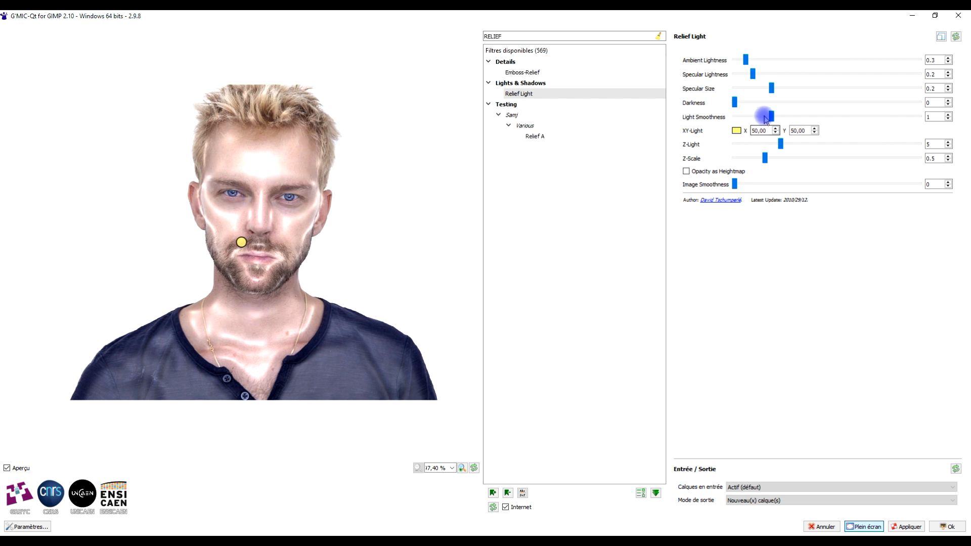
{"action": "left_click_drag", "start_coordinate": [772, 119], "coordinate": [752, 118]}
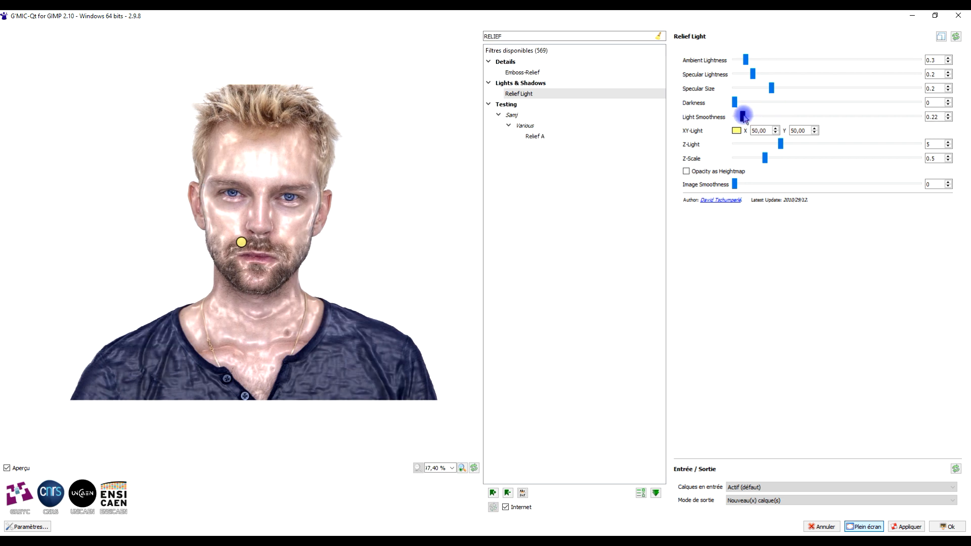
{"action": "left_click_drag", "start_coordinate": [743, 118], "coordinate": [748, 118]}
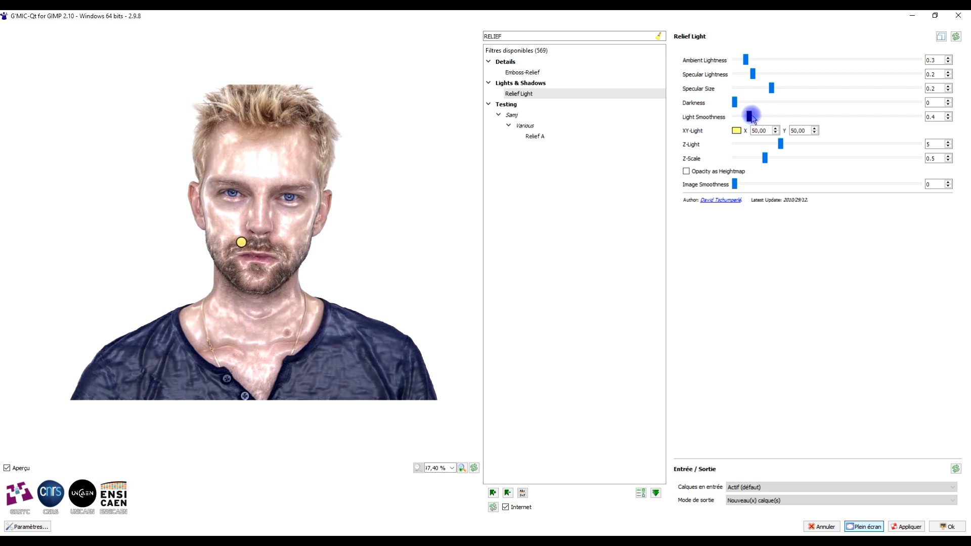
- Apply Relief Light with Specular Lightness 0.06, Specular Size 0.291, Z-Scale 0.585 and Image Smoothness 0.1, and close the filter window
{"action": "left_click_drag", "start_coordinate": [773, 91], "coordinate": [742, 77]}
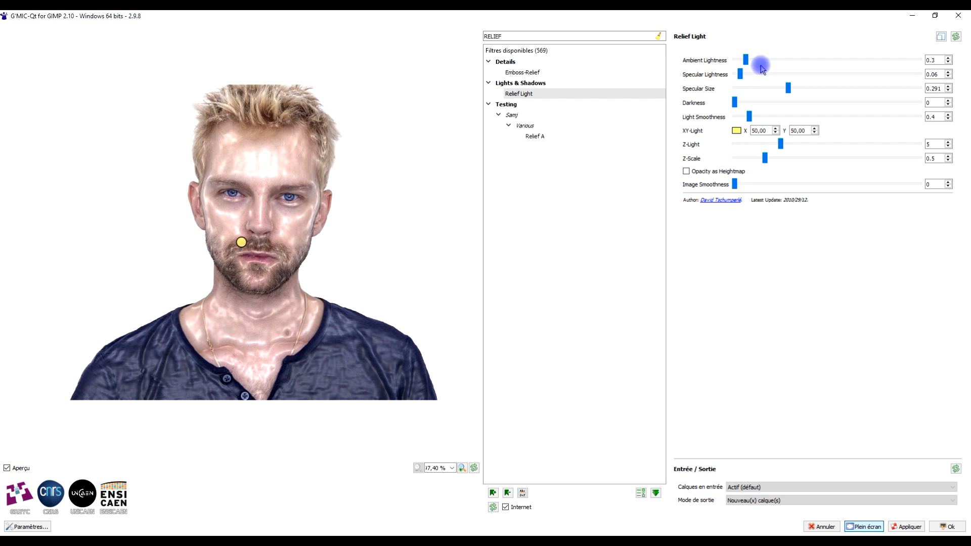
{"action": "mouse_move", "coordinate": [766, 161]}
{"action": "left_mouse_down"}
{"action": "mouse_move", "coordinate": [781, 162]}
{"action": "mouse_move", "coordinate": [773, 163]}
{"action": "left_mouse_up"}
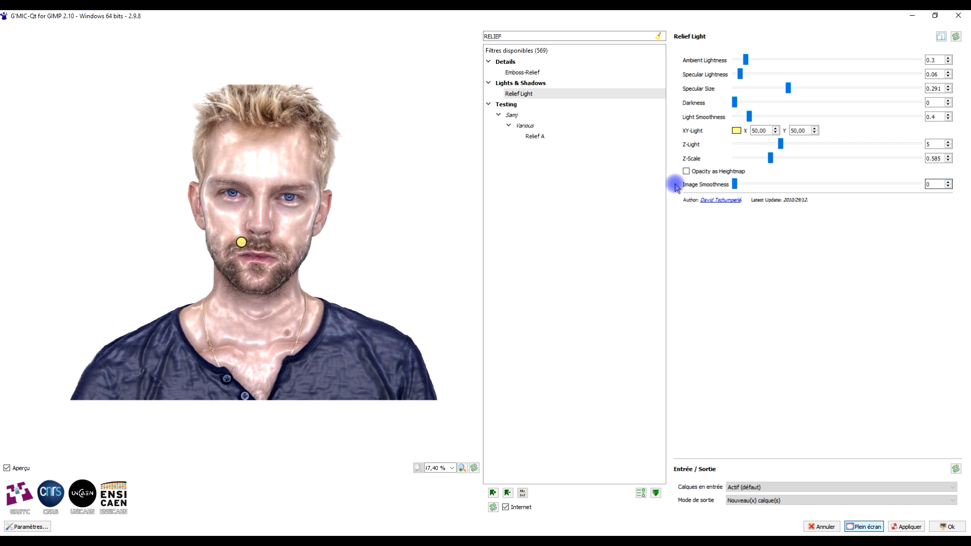
{"action": "left_click_drag", "start_coordinate": [735, 184], "coordinate": [679, 184]}
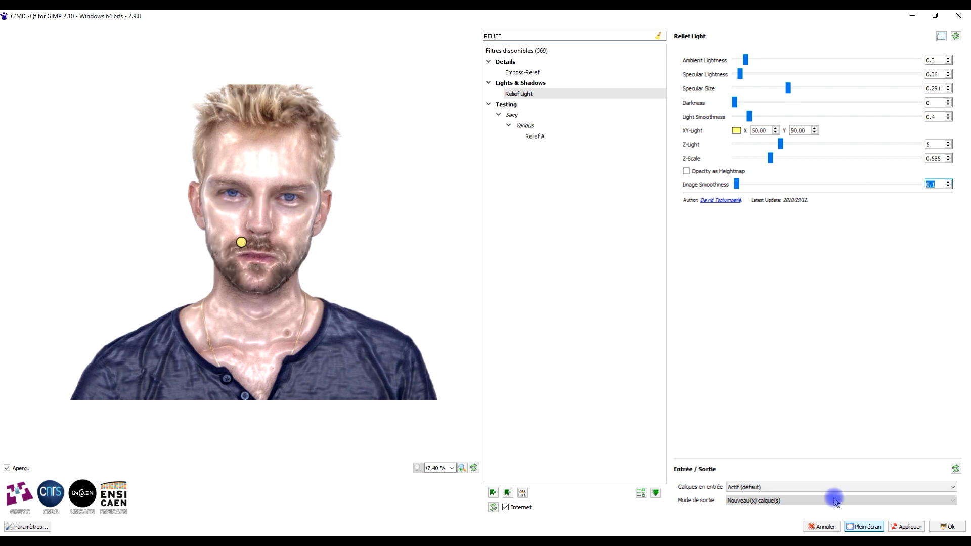
{"action": "left_click", "coordinate": [910, 527]}
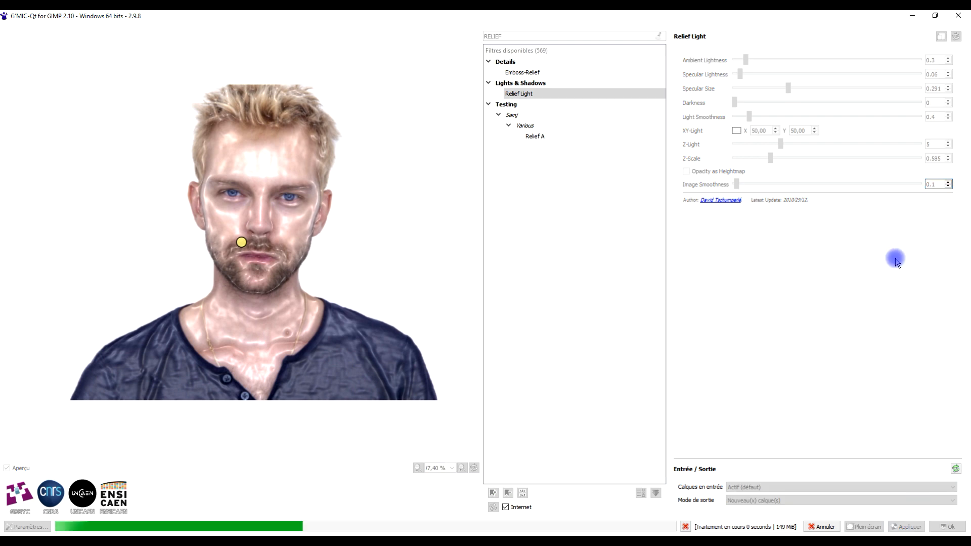
{"action": "left_click", "coordinate": [964, 17]}
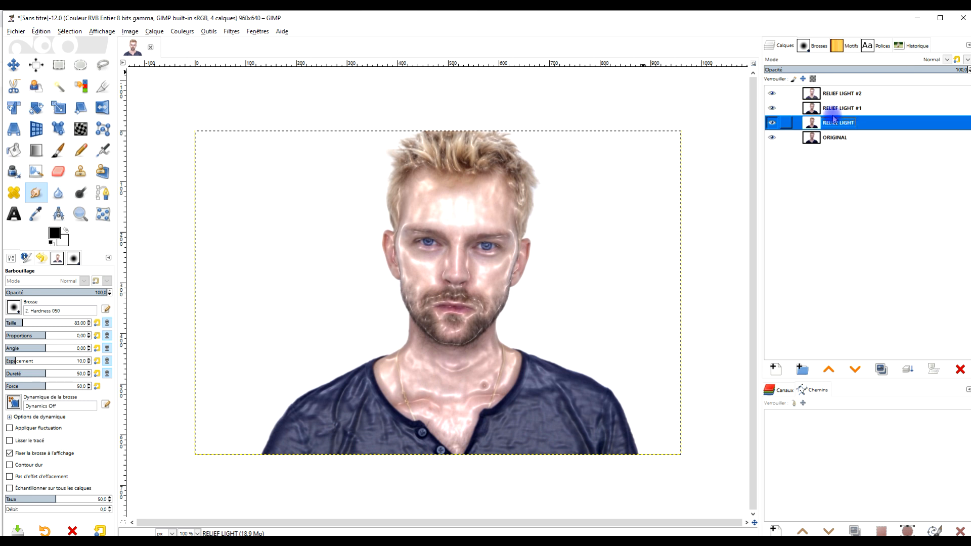
- Hide the layers RELIEF LIGHT #2 and RELIEF LIGHT #1, and delete the unfiltered RELIEF LIGHT layer
{"action": "left_click", "coordinate": [772, 94]}
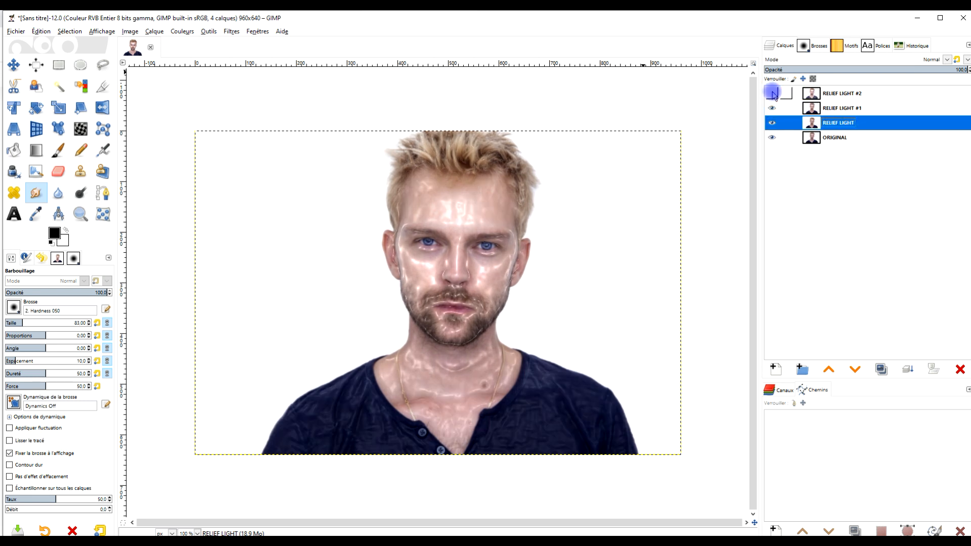
{"action": "left_click", "coordinate": [777, 108]}
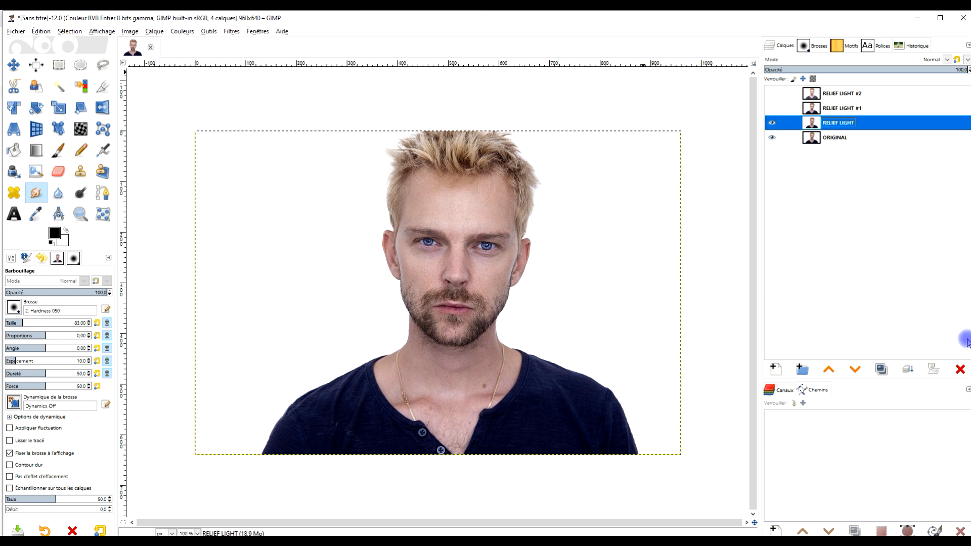
{"action": "left_click", "coordinate": [960, 370]}
- Compare the two filtered layers by toggling their visibility, leaving RELIEF LIGHT #1 selected and shown and RELIEF LIGHT #2 hidden
{"action": "left_click", "coordinate": [825, 107]}
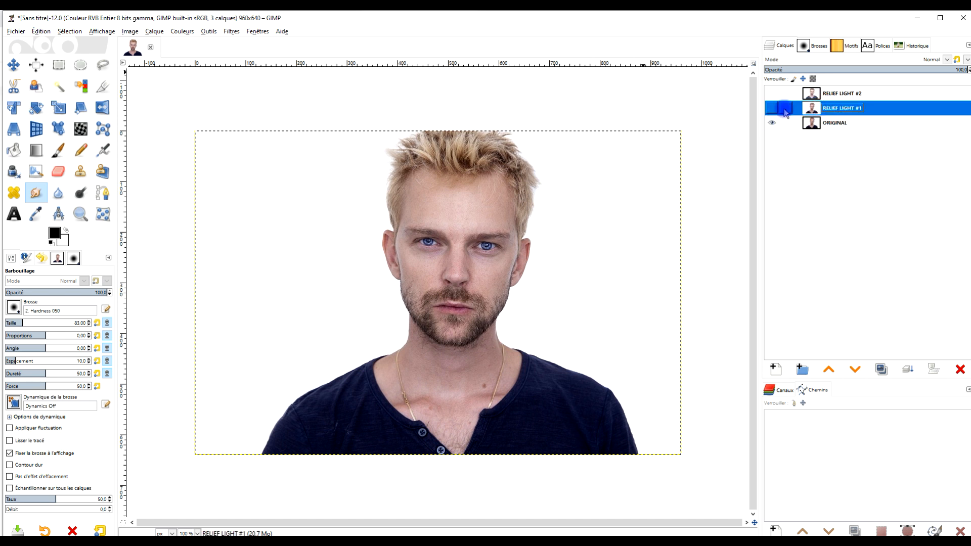
{"action": "left_click", "coordinate": [772, 108]}
{"action": "left_click", "coordinate": [773, 93]}
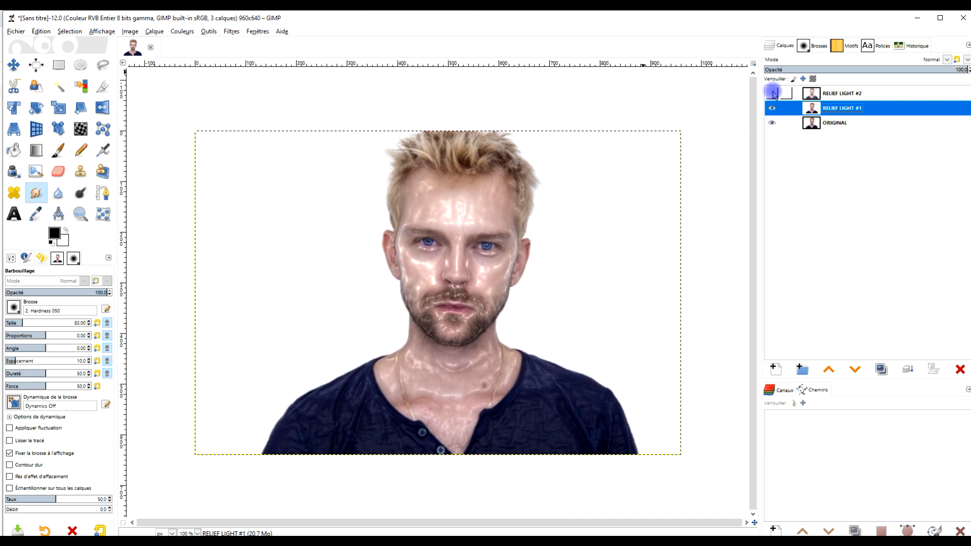
{"action": "left_click", "coordinate": [773, 94]}
{"action": "left_click", "coordinate": [774, 93]}
{"action": "left_click", "coordinate": [774, 93]}
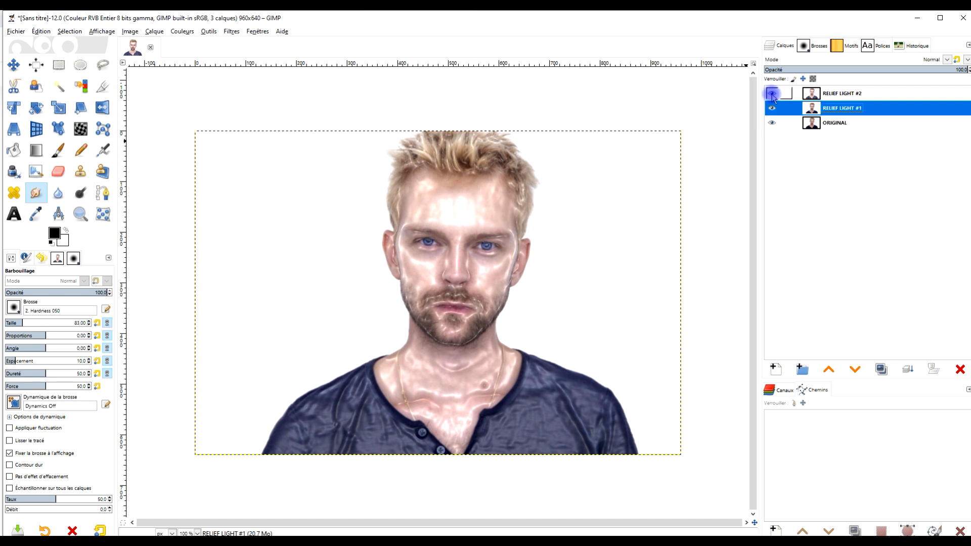
{"action": "left_click", "coordinate": [773, 94]}
{"action": "left_click", "coordinate": [832, 95]}
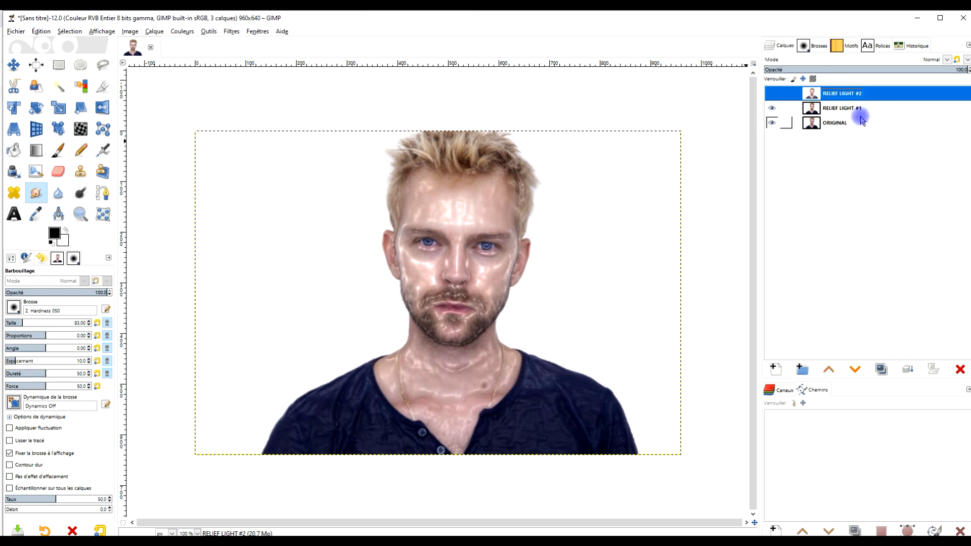
{"action": "left_click", "coordinate": [858, 113]}
{"action": "left_click", "coordinate": [773, 107]}
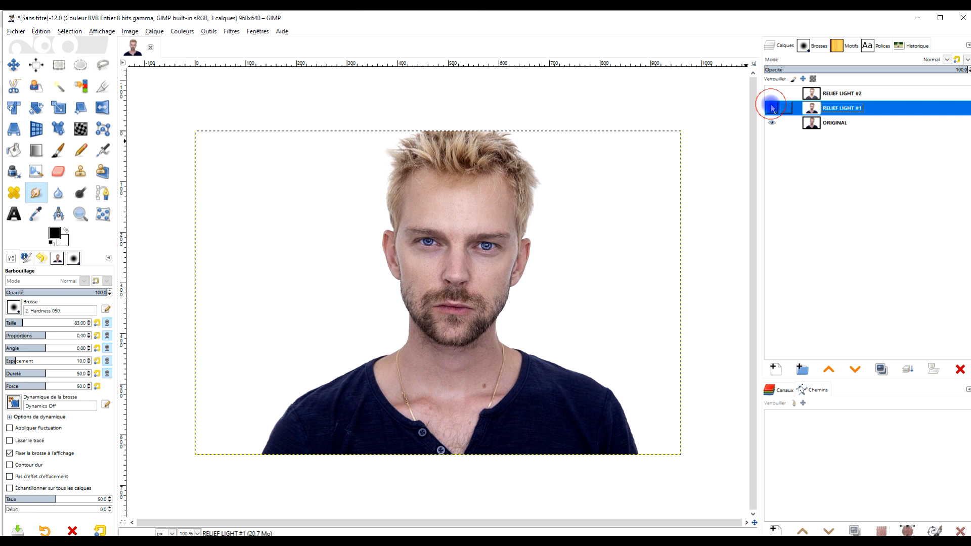
{"action": "left_click", "coordinate": [773, 107]}
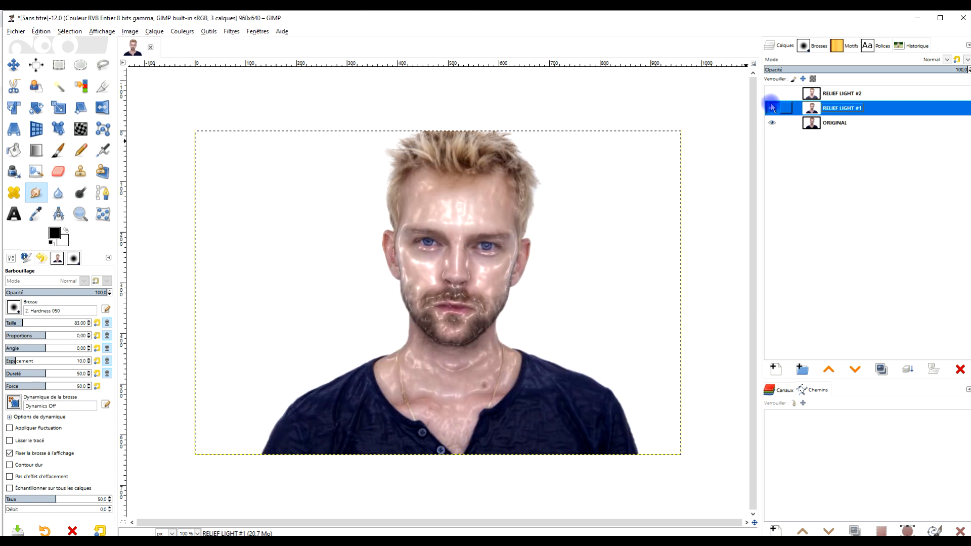
- Switch to the browser, open the Pixabay page of the blonde woman in the dotted dress, and like the photo
{"action": "left_click", "coordinate": [40, 31]}
{"action": "left_click", "coordinate": [48, 542]}
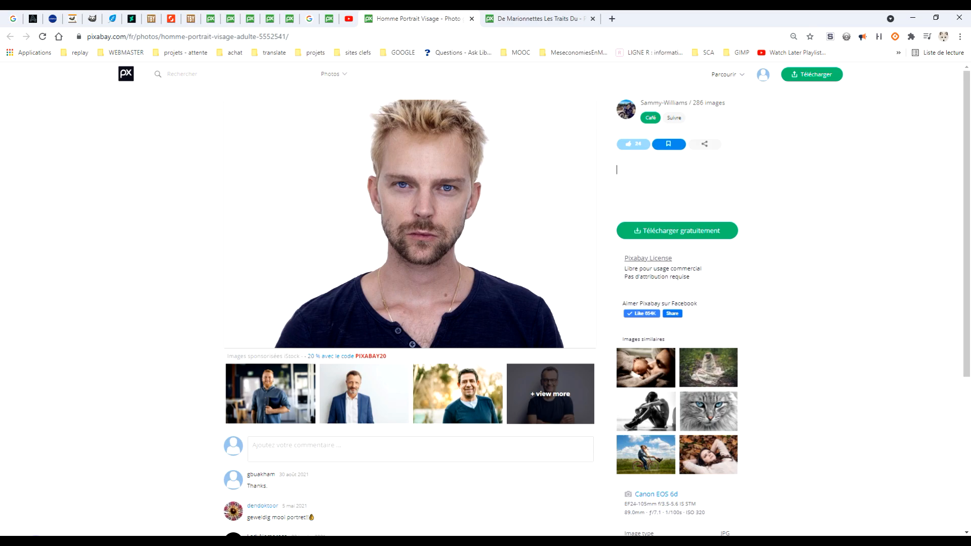
{"action": "left_click", "coordinate": [511, 17]}
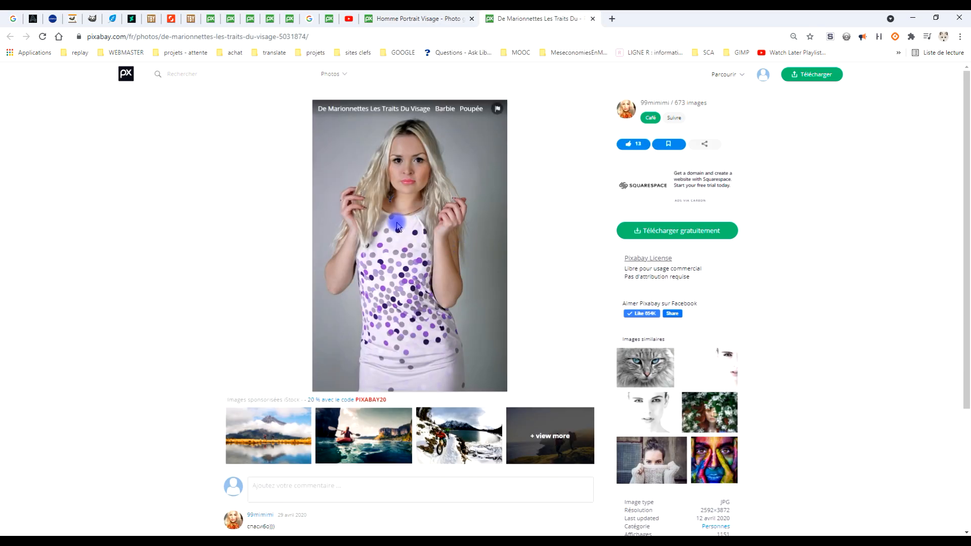
{"action": "left_click", "coordinate": [639, 147]}
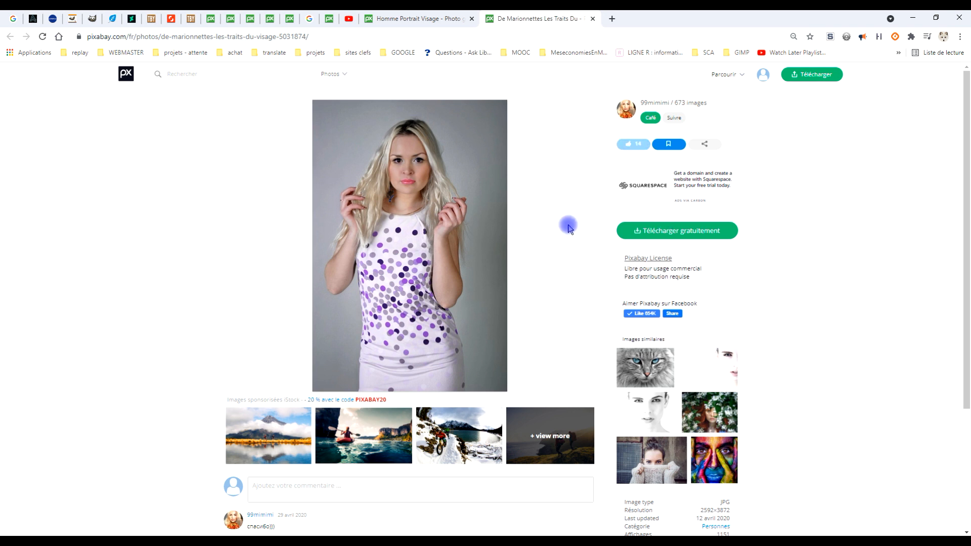
- Copy the woman's portrait from the web page and paste it into GIMP as a new image
{"action": "right_click", "coordinate": [410, 184]}
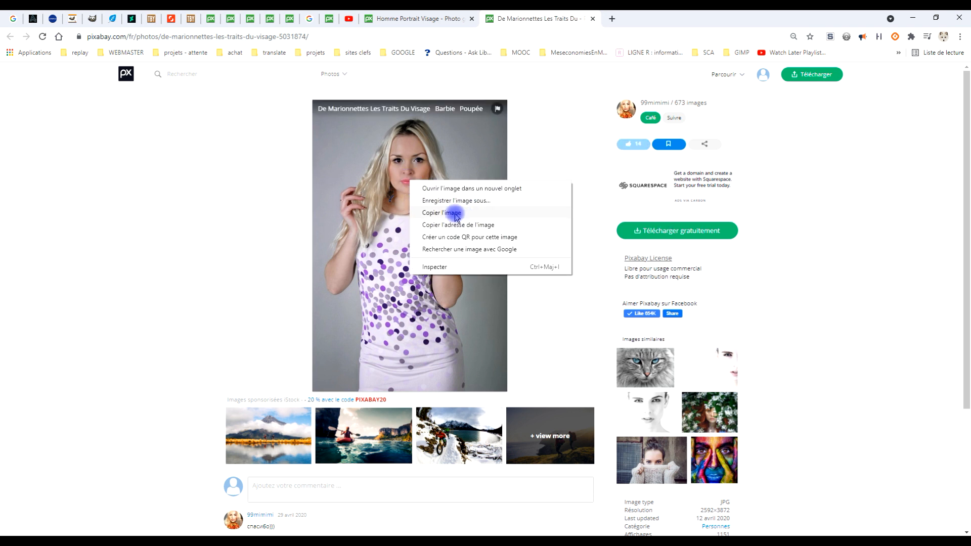
{"action": "left_click", "coordinate": [457, 216]}
{"action": "right_click", "coordinate": [400, 170]}
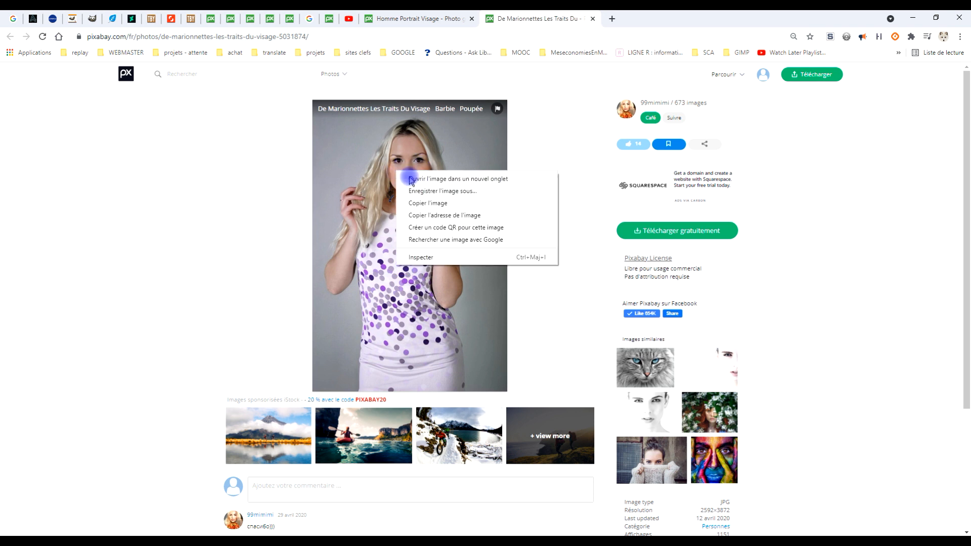
{"action": "left_click", "coordinate": [437, 203]}
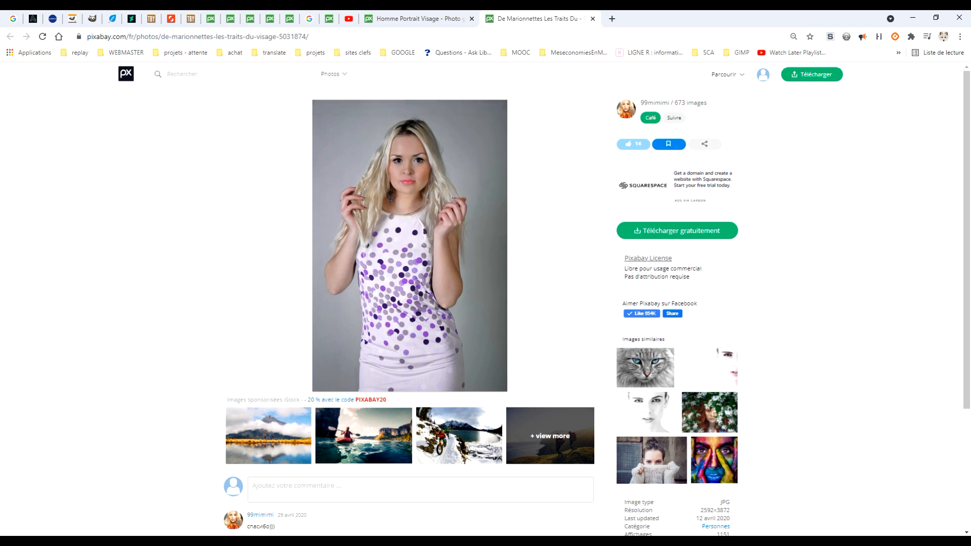
{"action": "key", "text": "alt+Tab"}
{"action": "left_click", "coordinate": [41, 31]}
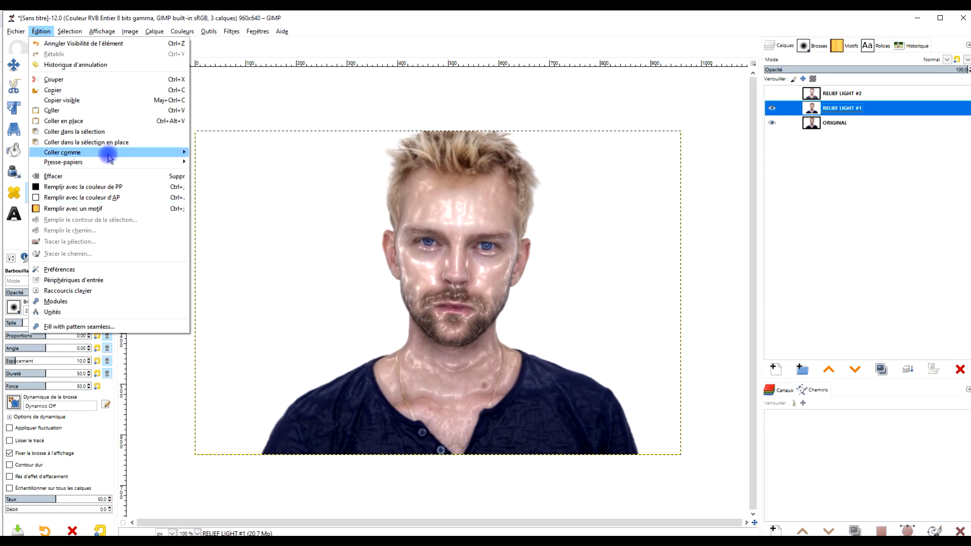
{"action": "mouse_move", "coordinate": [122, 152]}
{"action": "left_click", "coordinate": [222, 174]}
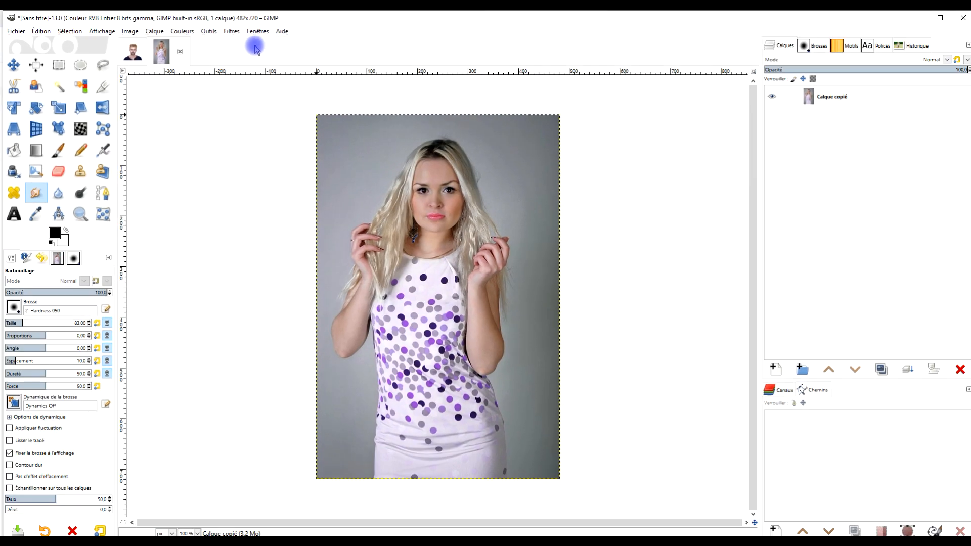
- Reopen G'MIC-Qt and apply Relief Light to the woman's portrait with Light Smoothness 0.51, output to a new layer
{"action": "left_click", "coordinate": [232, 31]}
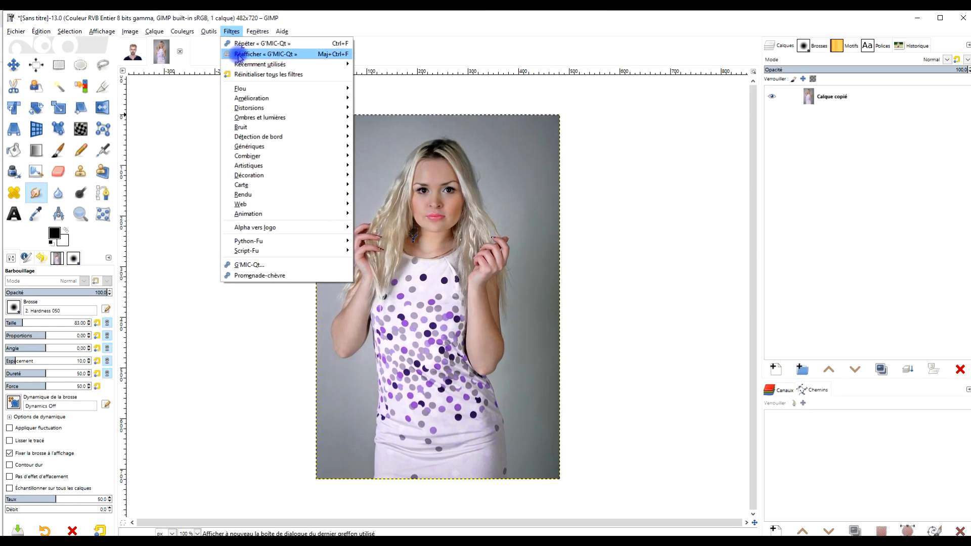
{"action": "left_click", "coordinate": [239, 54]}
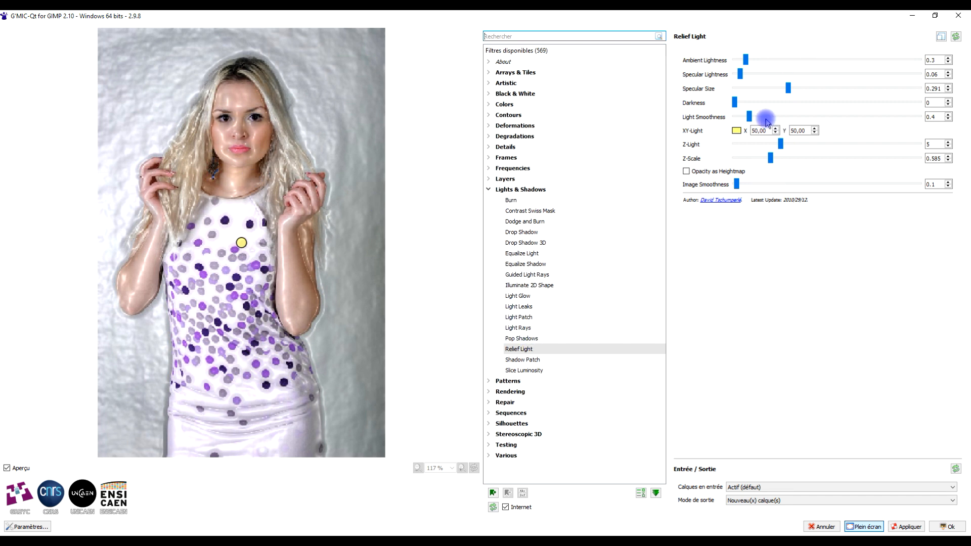
{"action": "left_click_drag", "start_coordinate": [750, 118], "coordinate": [759, 120]}
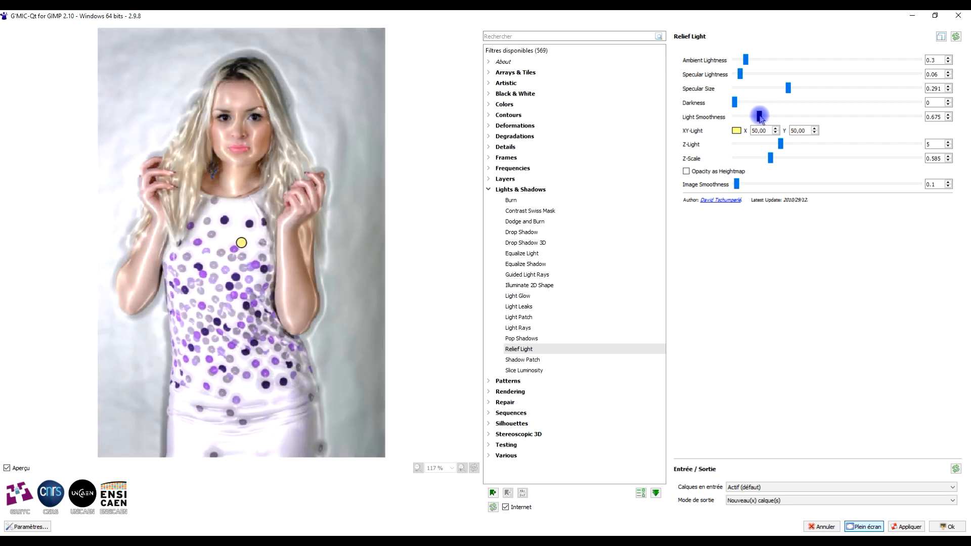
{"action": "left_click_drag", "start_coordinate": [757, 118], "coordinate": [750, 118]}
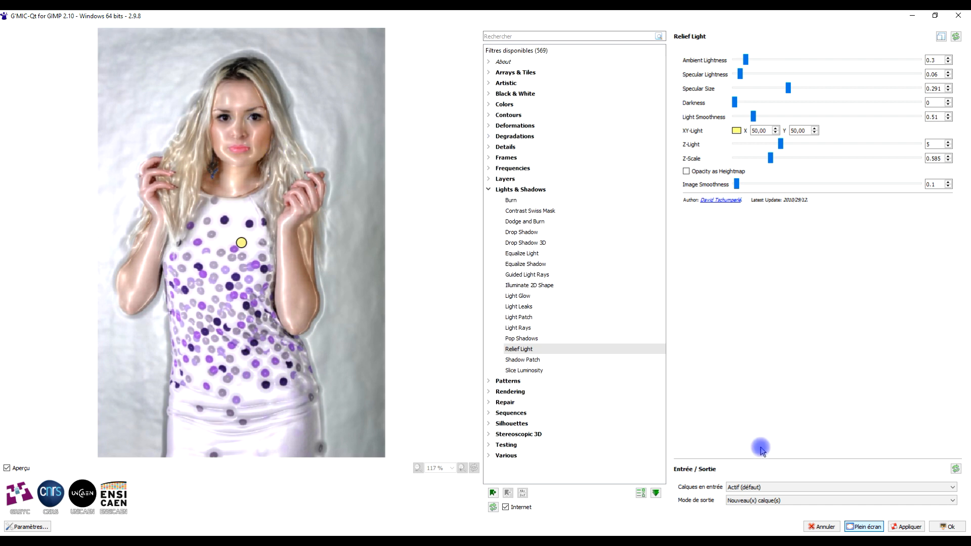
{"action": "left_click", "coordinate": [952, 528]}
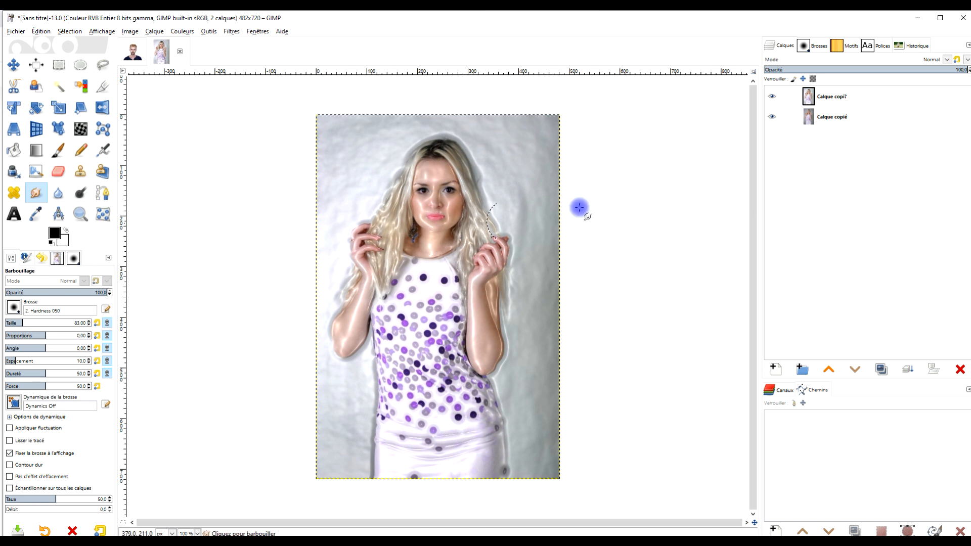
- Compare the filtered portrait with the original by toggling layer visibility, leaving both layers shown
{"action": "left_click", "coordinate": [772, 116]}
{"action": "left_click", "coordinate": [772, 96]}
{"action": "left_click", "coordinate": [772, 96]}
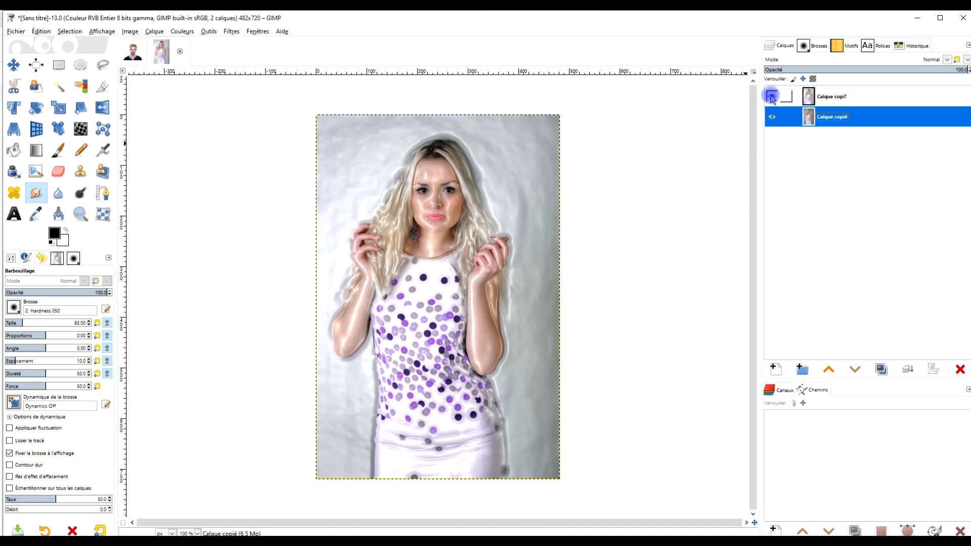
- Smudge the background around and above the woman's head on the filtered layer with a brush size of 252
{"action": "scroll", "coordinate": [459, 181], "scroll_direction": "up", "scroll_amount": 1}
{"action": "key", "text": "r"}
{"action": "scroll", "coordinate": [546, 298], "scroll_direction": "up", "scroll_amount": 1}
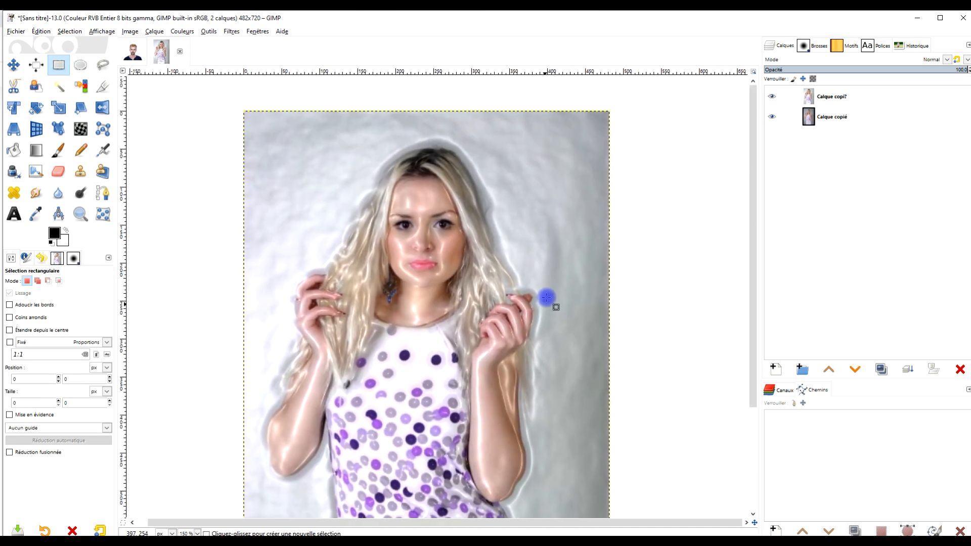
{"action": "left_click", "coordinate": [38, 196]}
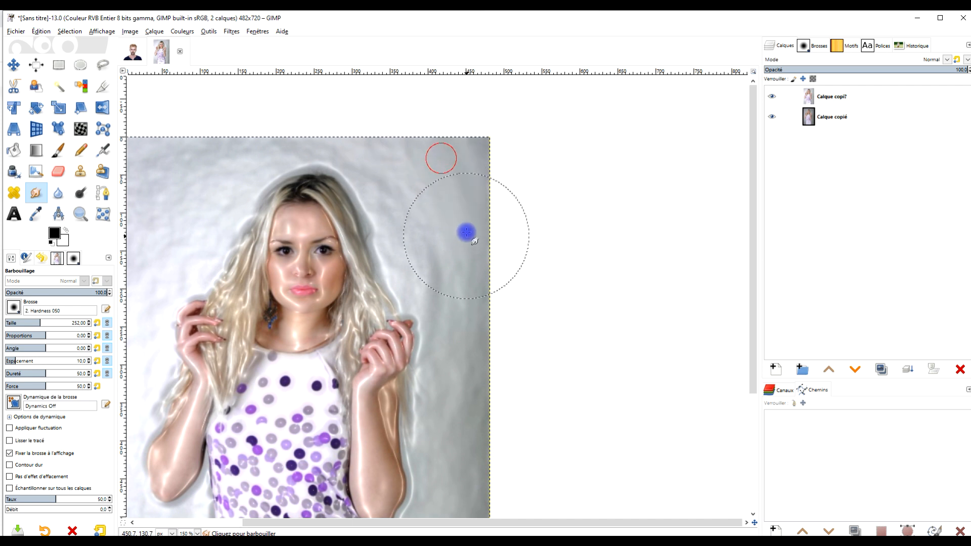
{"action": "left_click_drag", "start_coordinate": [472, 227], "coordinate": [632, 203]}
{"action": "mouse_move", "coordinate": [342, 145]}
{"action": "left_mouse_down"}
{"action": "mouse_move", "coordinate": [381, 137]}
{"action": "mouse_move", "coordinate": [355, 146]}
{"action": "mouse_move", "coordinate": [298, 226]}
{"action": "left_mouse_up"}
{"action": "left_click_drag", "start_coordinate": [325, 188], "coordinate": [433, 134]}
{"action": "scroll", "coordinate": [431, 136], "scroll_direction": "down", "scroll_amount": 1}
{"action": "scroll", "coordinate": [442, 130], "scroll_direction": "up", "scroll_amount": 3}
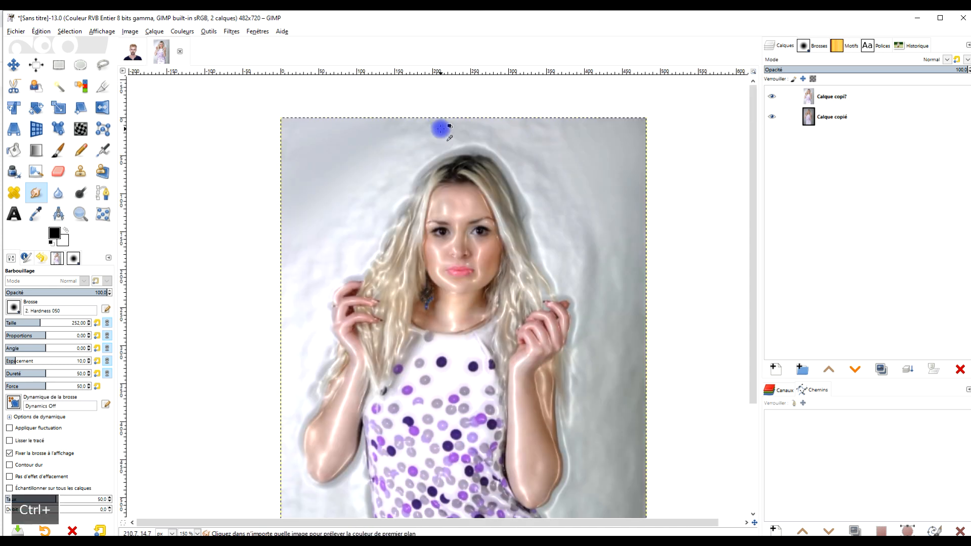
{"action": "mouse_move", "coordinate": [328, 146]}
{"action": "left_mouse_down"}
{"action": "mouse_move", "coordinate": [525, 109]}
{"action": "mouse_move", "coordinate": [666, 134]}
{"action": "mouse_move", "coordinate": [694, 152]}
{"action": "left_mouse_up"}
- Smudge the background along the left side of the woman's hair and arm to smooth out the relief texture
{"action": "left_click_drag", "start_coordinate": [305, 238], "coordinate": [221, 349]}
{"action": "left_click_drag", "start_coordinate": [269, 307], "coordinate": [202, 388]}
{"action": "scroll", "coordinate": [282, 305], "scroll_direction": "down", "scroll_amount": 3}
{"action": "left_click_drag", "start_coordinate": [269, 356], "coordinate": [380, 290]}
{"action": "scroll", "coordinate": [360, 298], "scroll_direction": "up", "scroll_amount": 2}
{"action": "left_click_drag", "start_coordinate": [358, 214], "coordinate": [319, 306]}
{"action": "left_click_drag", "start_coordinate": [347, 252], "coordinate": [302, 423]}
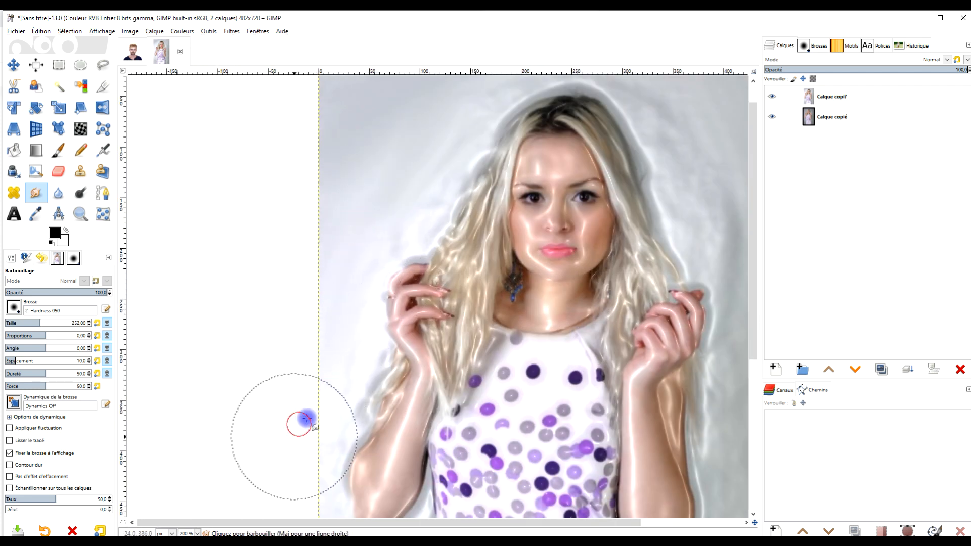
{"action": "left_click_drag", "start_coordinate": [476, 232], "coordinate": [440, 328]}
{"action": "scroll", "coordinate": [420, 284], "scroll_direction": "up", "scroll_amount": 1}
{"action": "left_click_drag", "start_coordinate": [452, 149], "coordinate": [413, 212]}
{"action": "left_click_drag", "start_coordinate": [414, 205], "coordinate": [363, 302]}
{"action": "left_click_drag", "start_coordinate": [336, 332], "coordinate": [320, 357]}
- Smudge the background to the right of the woman, from beside her head down past her raised hand
{"action": "scroll", "coordinate": [484, 320], "scroll_direction": "down", "scroll_amount": 2}
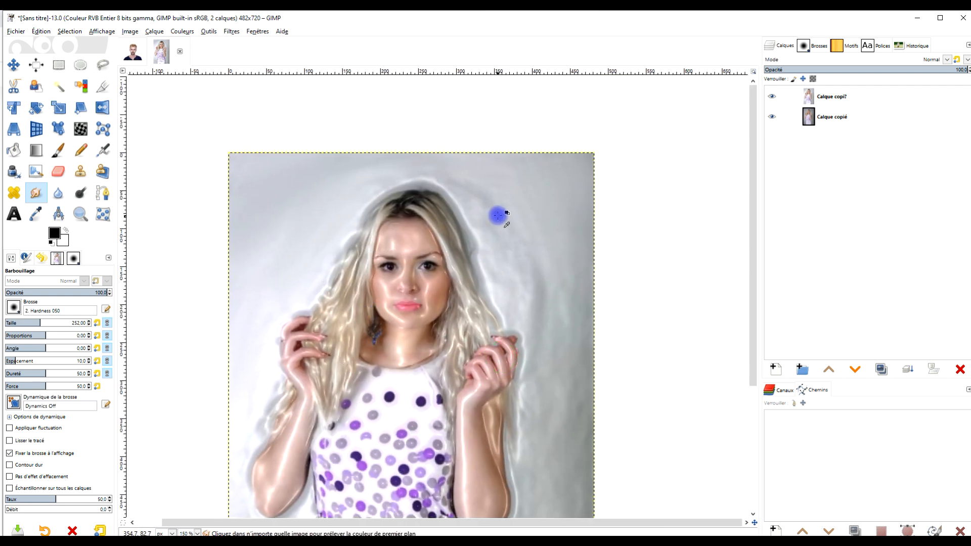
{"action": "scroll", "coordinate": [472, 152], "scroll_direction": "up", "scroll_amount": 2}
{"action": "mouse_move", "coordinate": [462, 201]}
{"action": "left_mouse_down"}
{"action": "mouse_move", "coordinate": [419, 138]}
{"action": "mouse_move", "coordinate": [394, 127]}
{"action": "mouse_move", "coordinate": [450, 145]}
{"action": "mouse_move", "coordinate": [520, 221]}
{"action": "mouse_move", "coordinate": [550, 354]}
{"action": "mouse_move", "coordinate": [563, 244]}
{"action": "mouse_move", "coordinate": [586, 271]}
{"action": "mouse_move", "coordinate": [615, 400]}
{"action": "mouse_move", "coordinate": [600, 227]}
{"action": "mouse_move", "coordinate": [637, 420]}
{"action": "mouse_move", "coordinate": [646, 387]}
{"action": "mouse_move", "coordinate": [653, 422]}
{"action": "mouse_move", "coordinate": [653, 411]}
{"action": "mouse_move", "coordinate": [678, 412]}
{"action": "mouse_move", "coordinate": [594, 397]}
{"action": "mouse_move", "coordinate": [553, 317]}
{"action": "mouse_move", "coordinate": [627, 506]}
{"action": "left_mouse_up"}
{"action": "scroll", "coordinate": [614, 351], "scroll_direction": "down", "scroll_amount": 2}
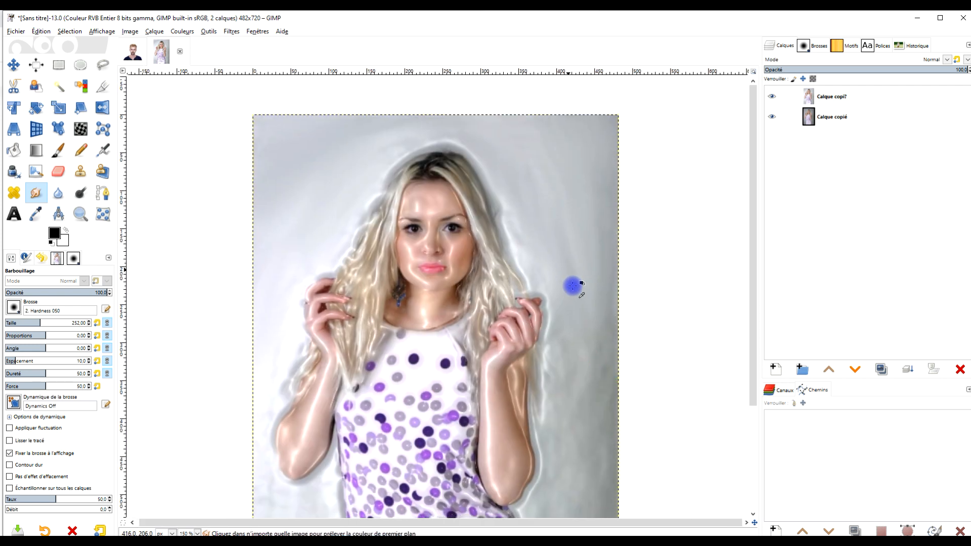
{"action": "scroll", "coordinate": [572, 286], "scroll_direction": "up", "scroll_amount": 2}
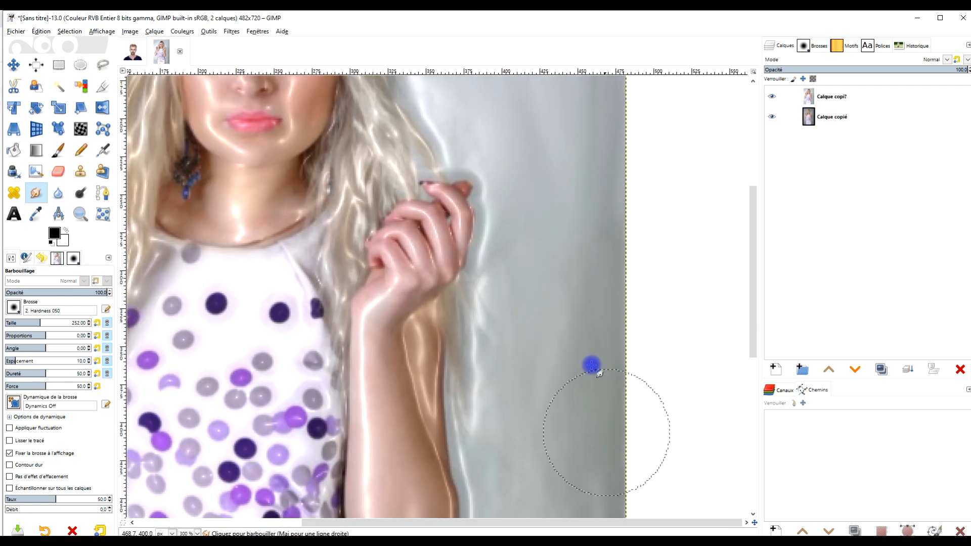
{"action": "scroll", "coordinate": [578, 353], "scroll_direction": "down", "scroll_amount": 2}
- Compare the smudged result with the original photo by hiding and showing the filtered layer
{"action": "scroll", "coordinate": [481, 324], "scroll_direction": "up", "scroll_amount": 1}
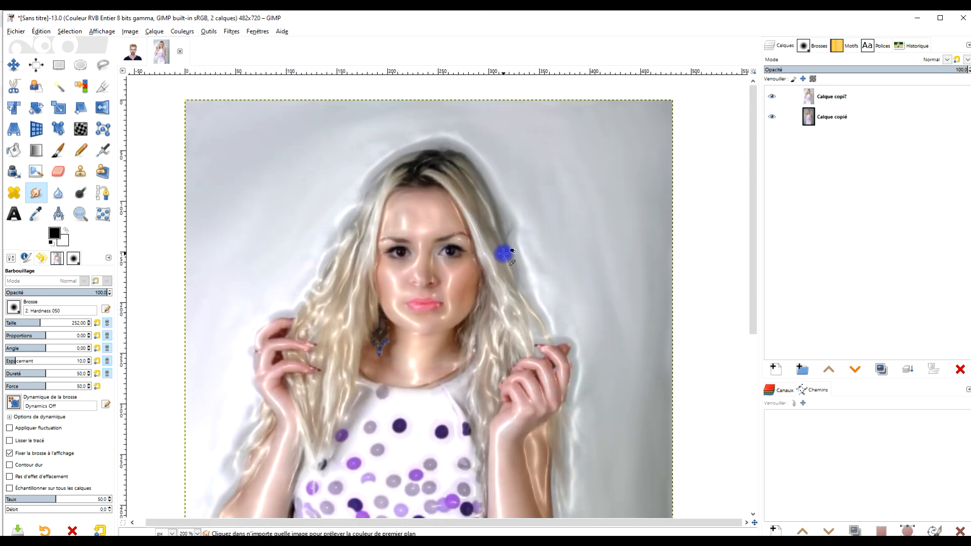
{"action": "left_click", "coordinate": [772, 96]}
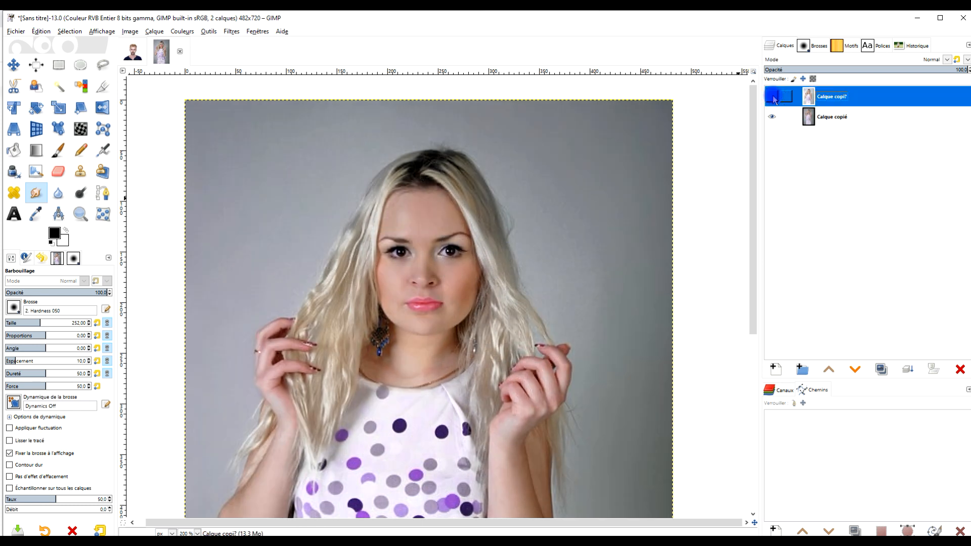
{"action": "left_click", "coordinate": [772, 96]}
- Smudge the lower background on both sides of the dress, down to the image's bottom edge
{"action": "mouse_move", "coordinate": [525, 270]}
{"action": "left_mouse_down"}
{"action": "mouse_move", "coordinate": [533, 278]}
{"action": "mouse_move", "coordinate": [586, 142]}
{"action": "left_mouse_up"}
{"action": "left_click_drag", "start_coordinate": [494, 321], "coordinate": [515, 168]}
{"action": "left_click_drag", "start_coordinate": [269, 369], "coordinate": [284, 531]}
{"action": "left_click_drag", "start_coordinate": [325, 395], "coordinate": [329, 471]}
{"action": "left_click_drag", "start_coordinate": [504, 434], "coordinate": [483, 179]}
{"action": "left_click_drag", "start_coordinate": [306, 196], "coordinate": [318, 334]}
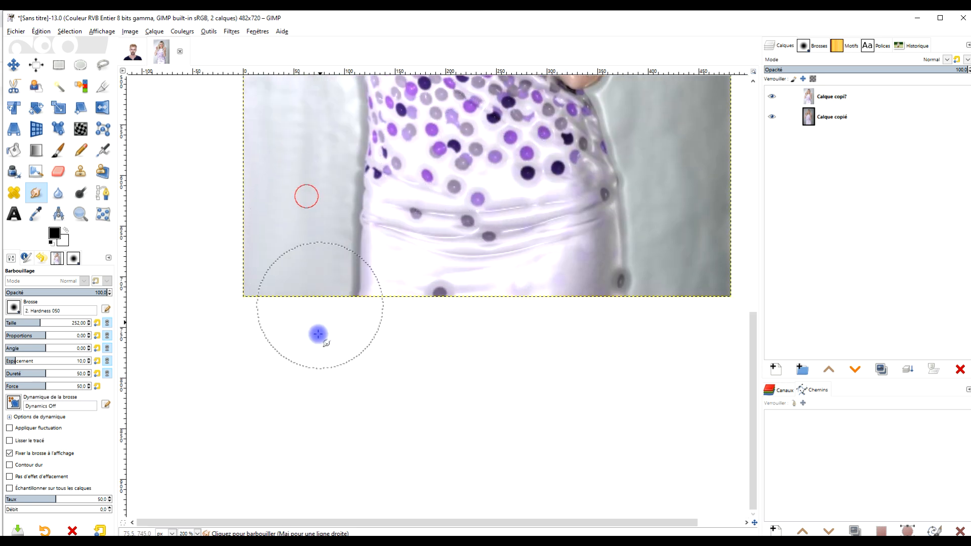
{"action": "left_click_drag", "start_coordinate": [478, 182], "coordinate": [392, 338]}
{"action": "left_click_drag", "start_coordinate": [604, 259], "coordinate": [634, 529]}
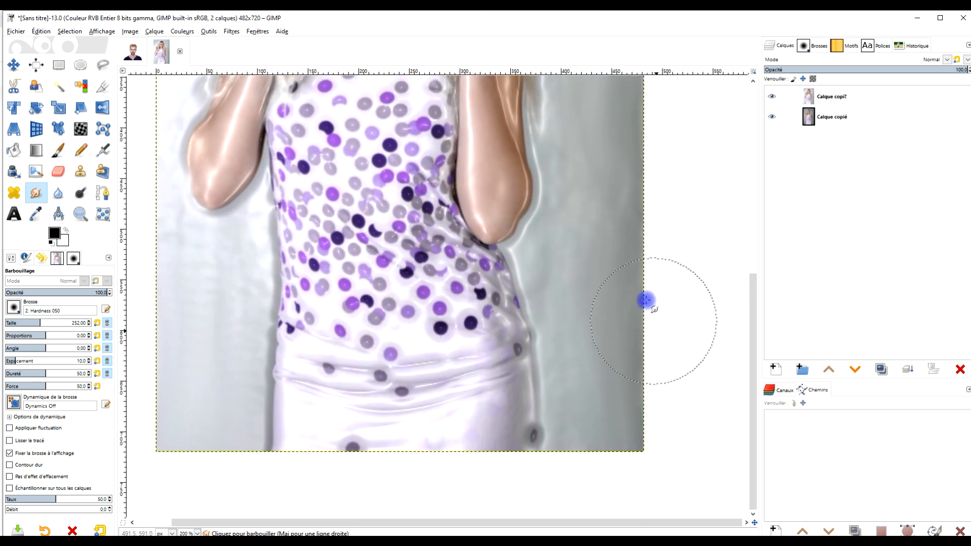
{"action": "left_click_drag", "start_coordinate": [600, 282], "coordinate": [566, 368]}
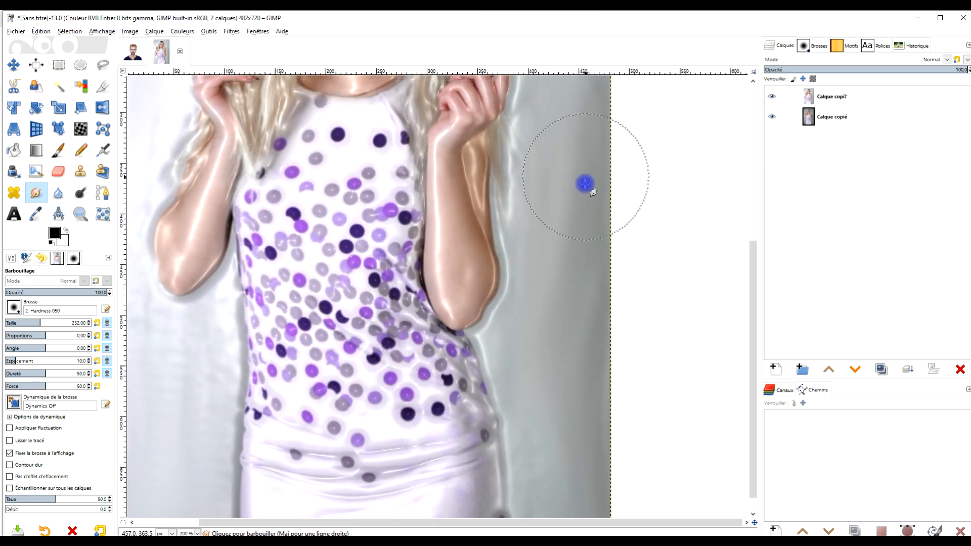
- Smooth the background along the photo's right edge, beside the face and raised hand, with the Smudge tool
{"action": "scroll", "coordinate": [551, 212], "scroll_direction": "up", "scroll_amount": 3}
{"action": "scroll", "coordinate": [540, 208], "scroll_direction": "up", "scroll_amount": 1}
{"action": "scroll", "coordinate": [544, 162], "scroll_direction": "up", "scroll_amount": 3}
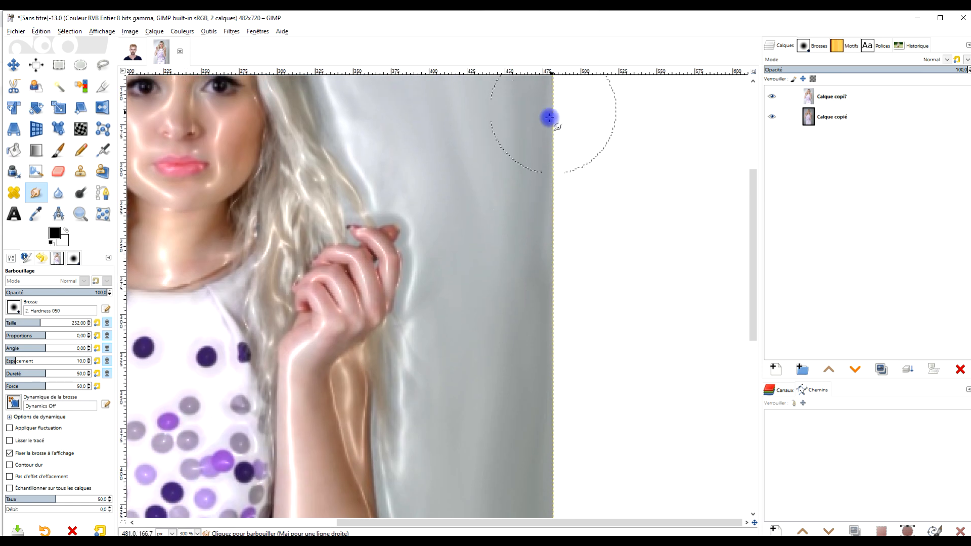
{"action": "scroll", "coordinate": [534, 387], "scroll_direction": "up", "scroll_amount": 3}
{"action": "scroll", "coordinate": [534, 387], "scroll_direction": "left", "scroll_amount": 1}
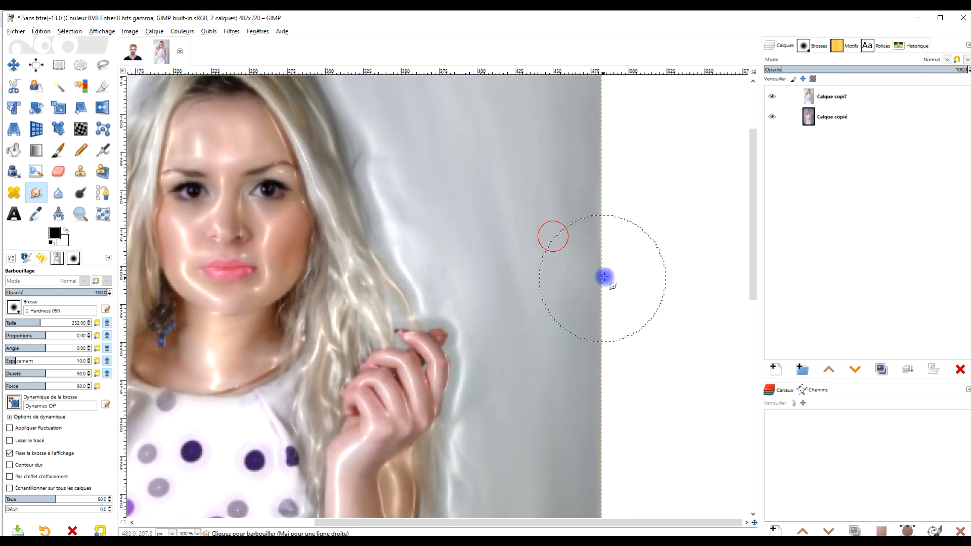
{"action": "left_click_drag", "start_coordinate": [492, 243], "coordinate": [634, 307]}
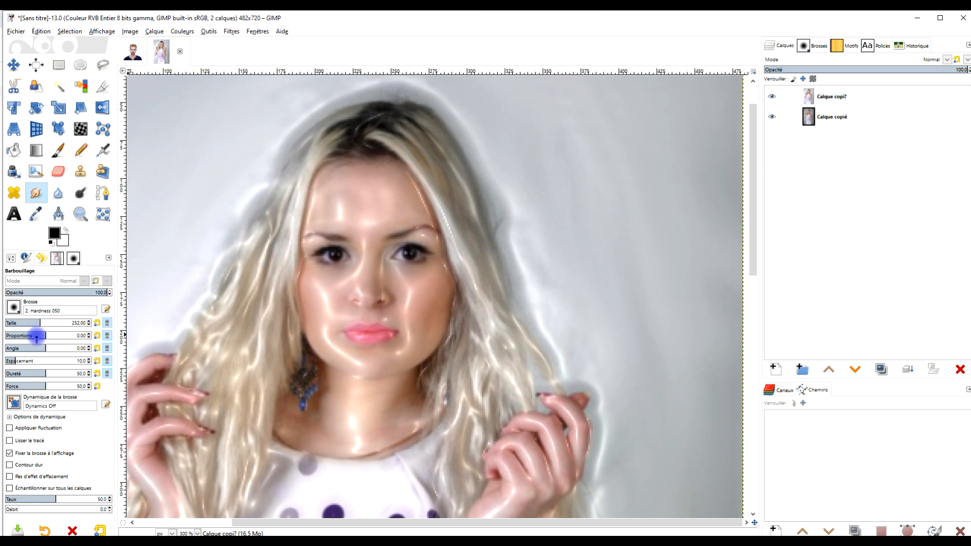
- Set the Smudge brush size to 191 with proportions at 0, and soften the background above the head
{"action": "left_click_drag", "start_coordinate": [282, 269], "coordinate": [392, 363]}
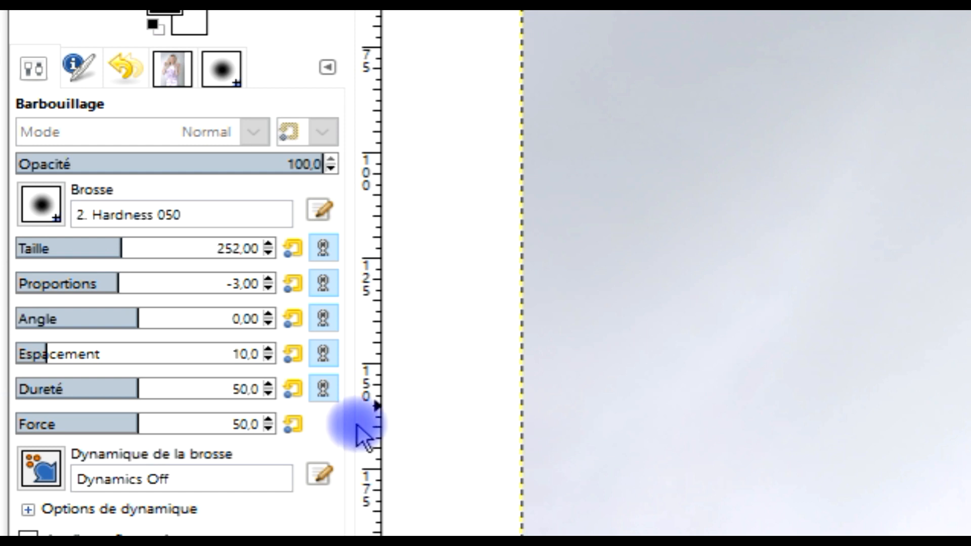
{"action": "left_click", "coordinate": [97, 322]}
{"action": "left_click", "coordinate": [292, 285]}
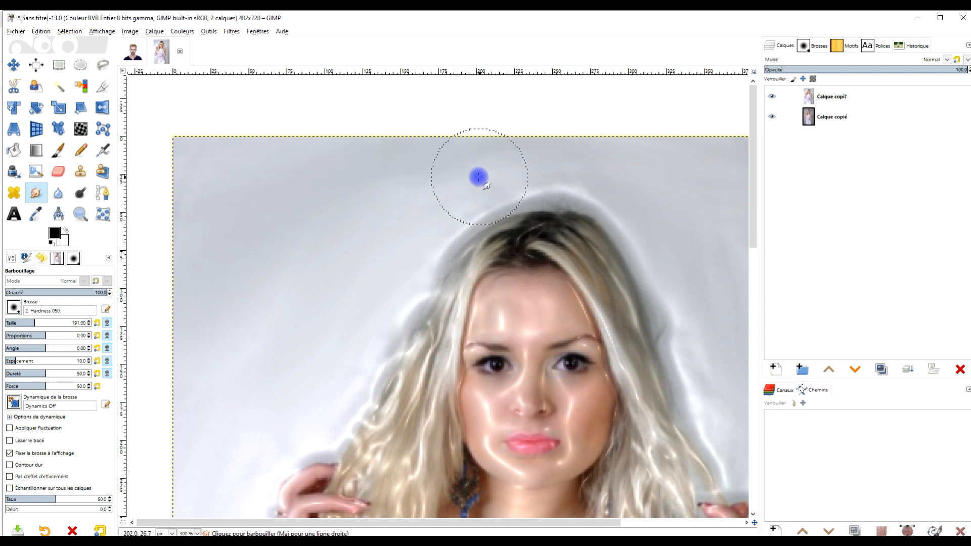
- Check the finished portrait against the original by toggling the filtered layer's visibility, leaving it shown
{"action": "scroll", "coordinate": [582, 152], "scroll_direction": "down", "scroll_amount": 4}
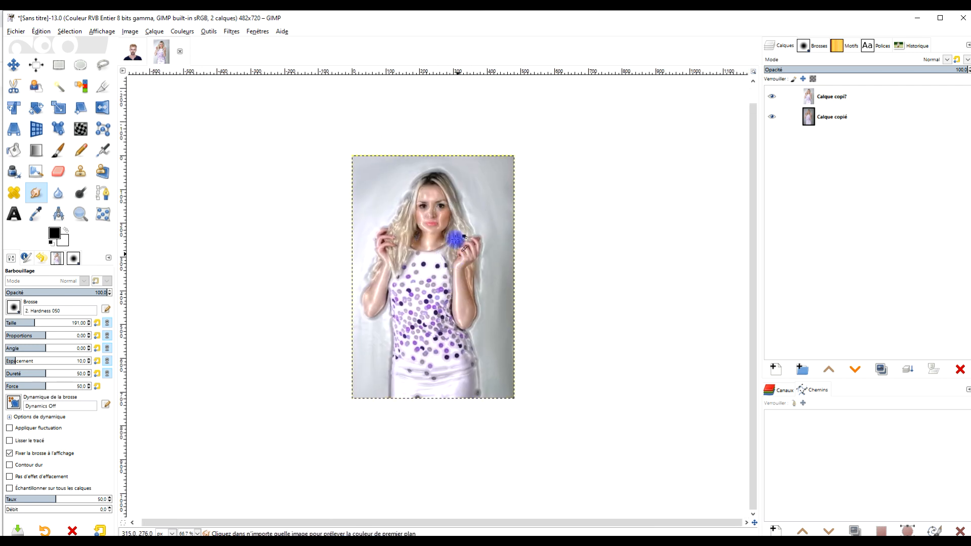
{"action": "scroll", "coordinate": [455, 239], "scroll_direction": "up", "scroll_amount": 3}
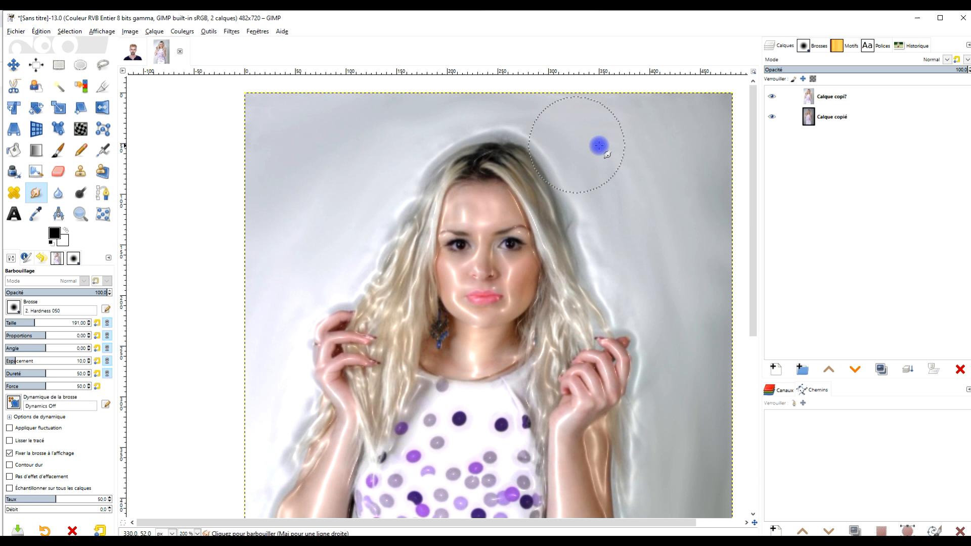
{"action": "left_click", "coordinate": [771, 97]}
{"action": "left_click", "coordinate": [771, 97]}
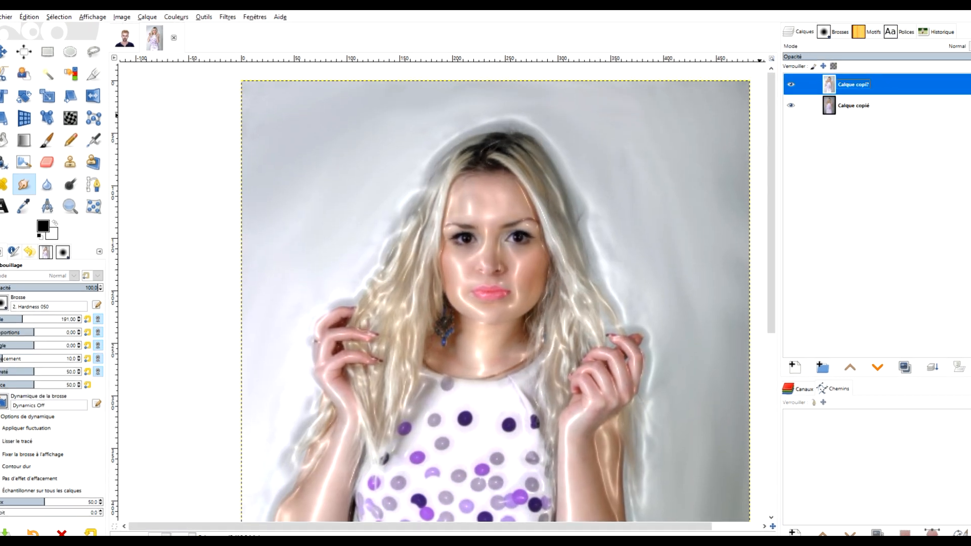